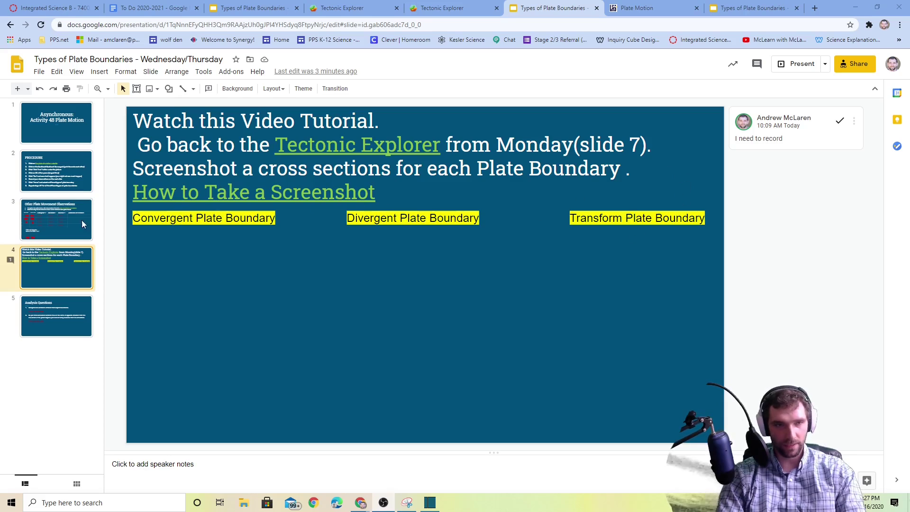
Step: Look over the observations and screenshot slides, then switch to the Tectonic Explorer model at 0 million years and close its duplicate
click(63, 227)
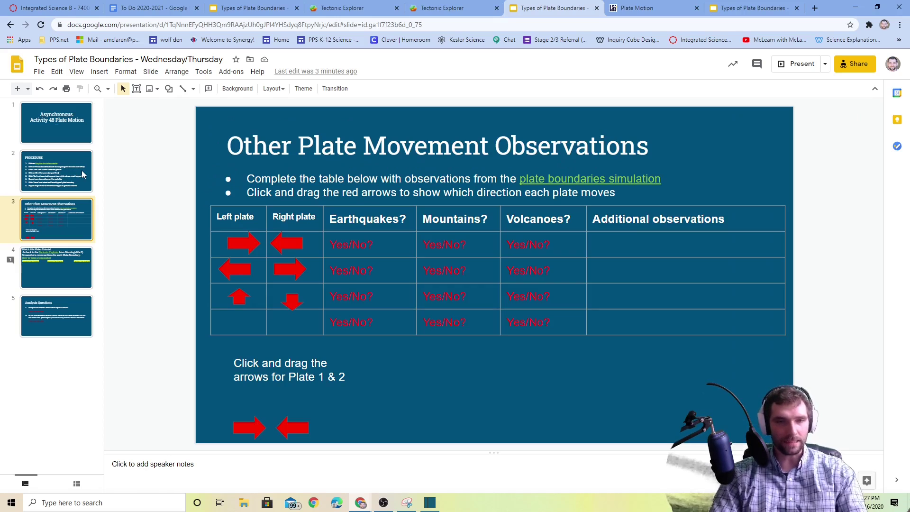
click(47, 280)
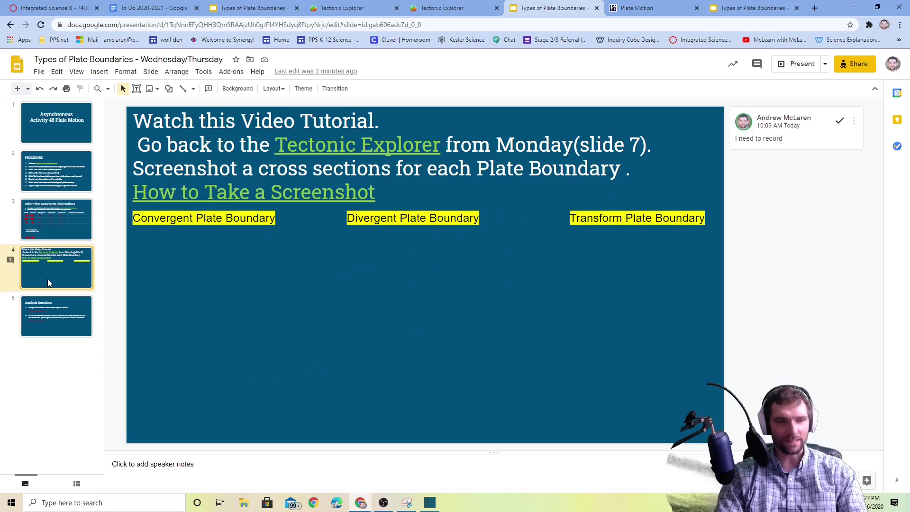
click(464, 9)
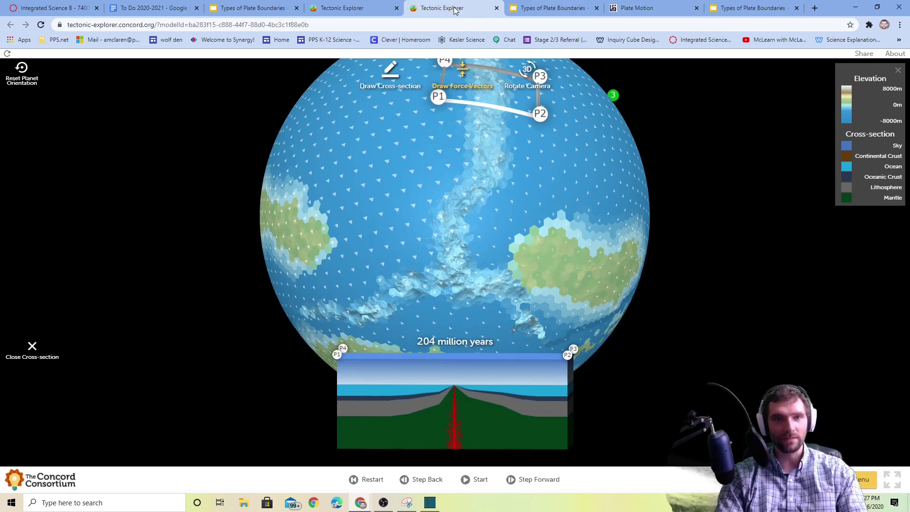
click(365, 9)
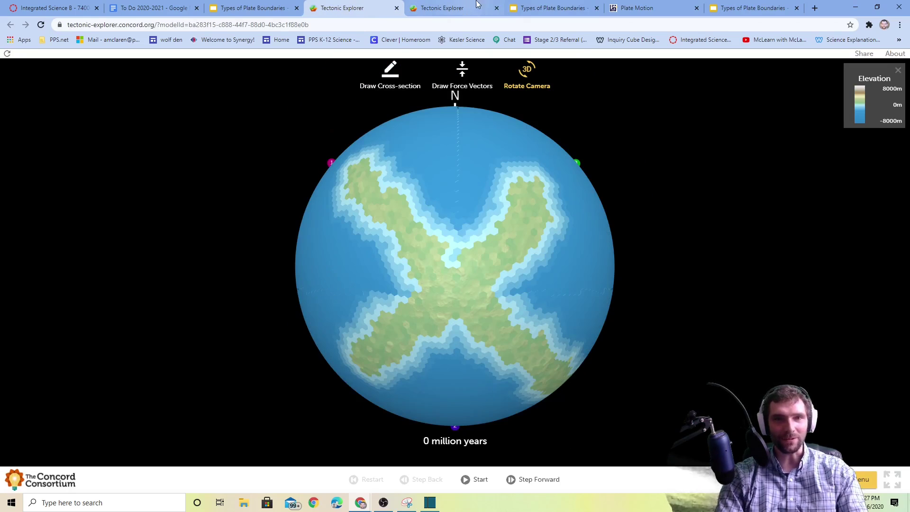
click(498, 8)
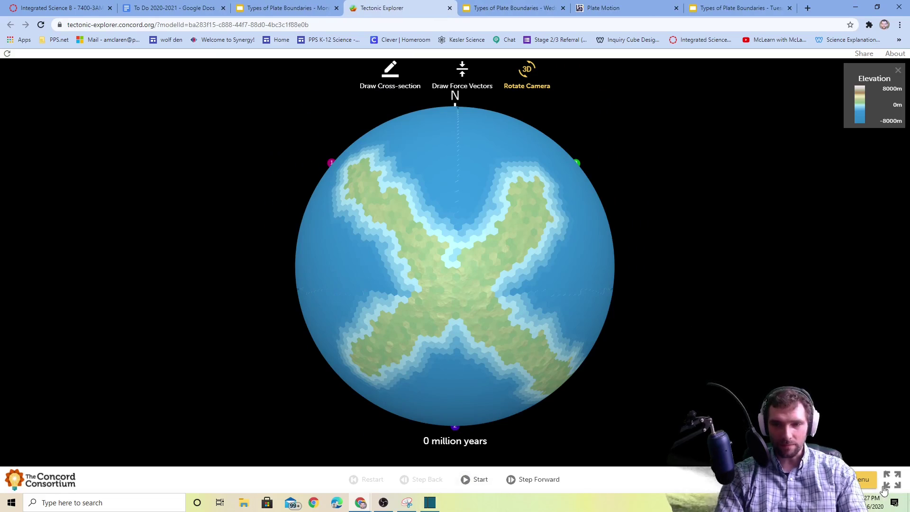
Step: Run the plate model to 10 million years and show earthquakes, volcanic eruptions, force arrows and plate boundaries
click(467, 479)
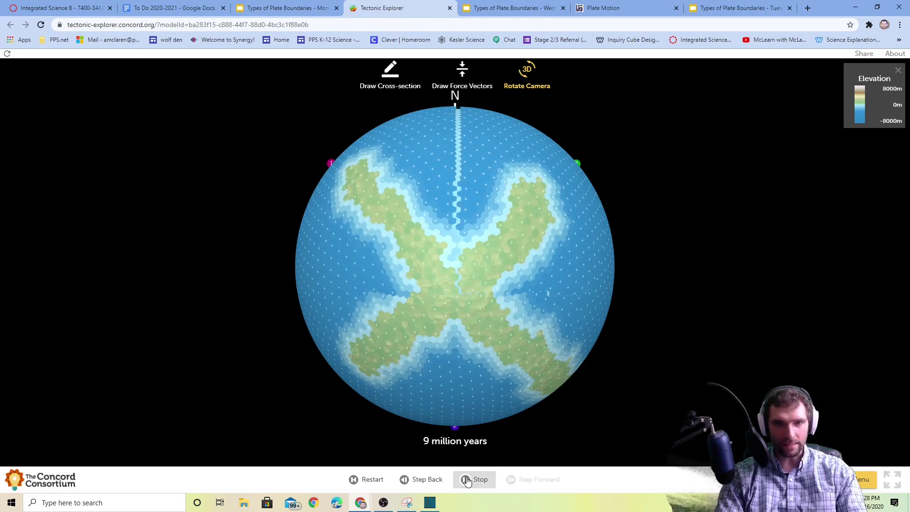
click(467, 480)
click(866, 479)
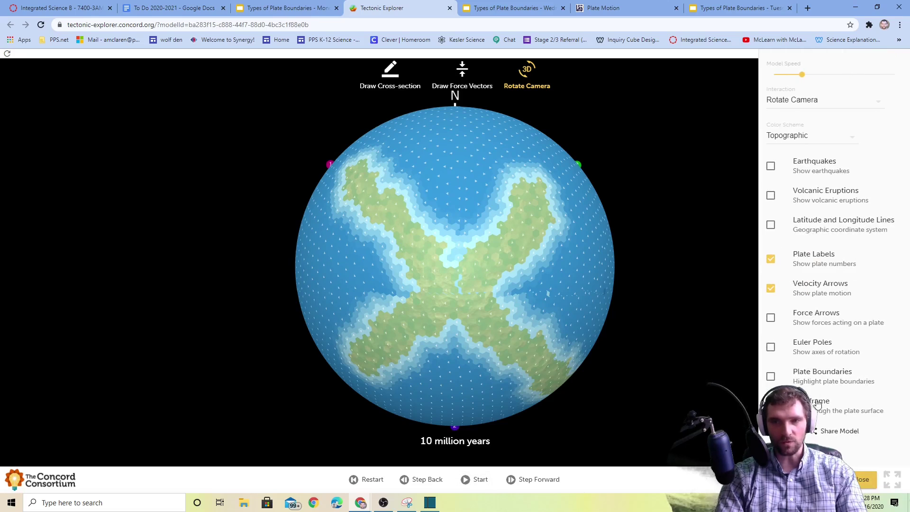
click(770, 167)
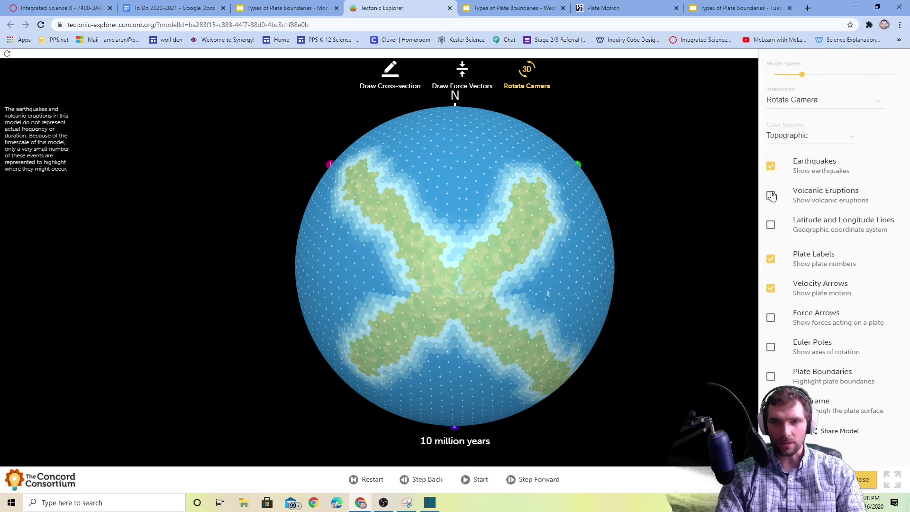
click(771, 195)
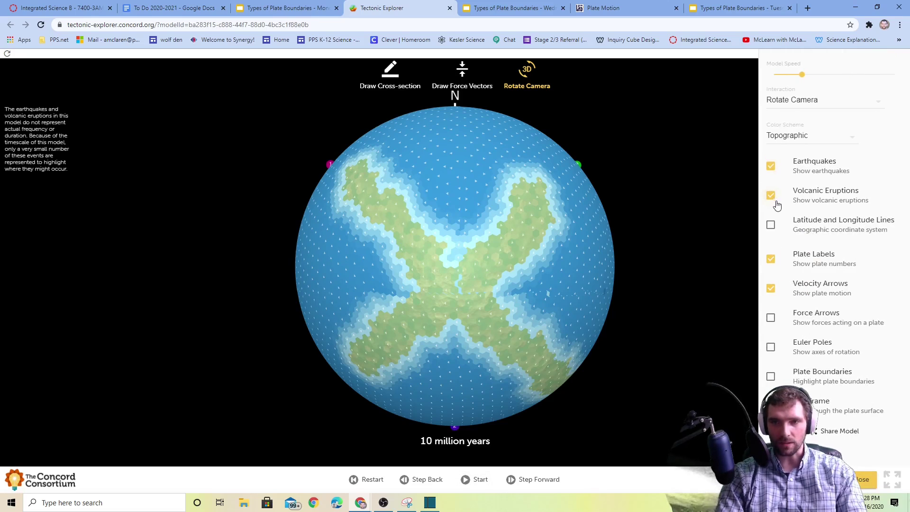
click(770, 318)
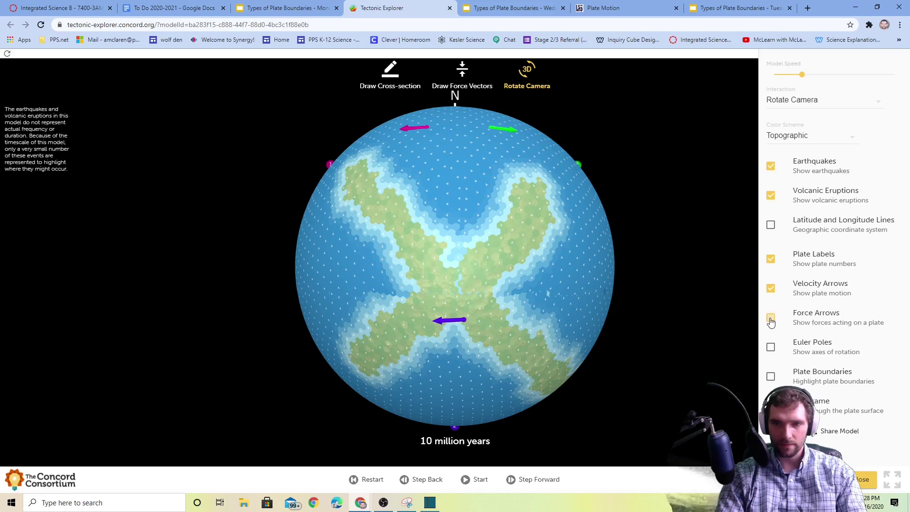
click(770, 378)
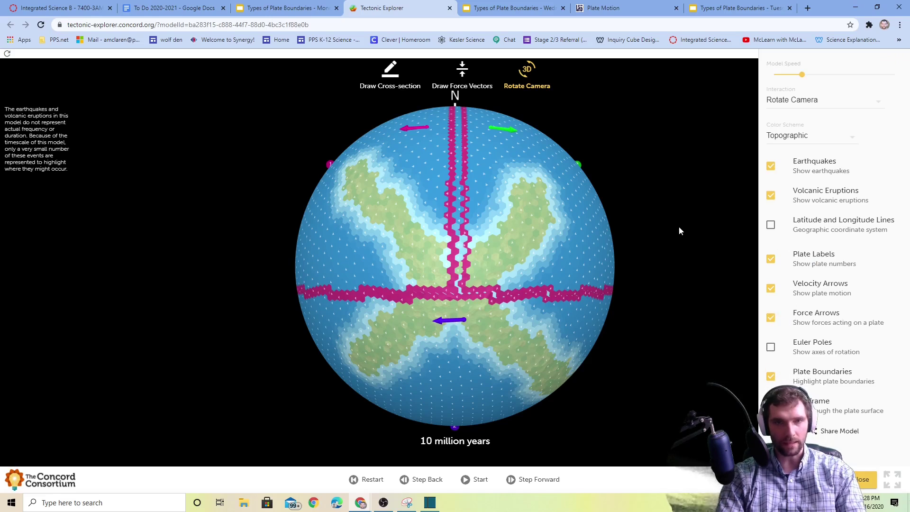
Step: Run the model to 24 million years and draw a short cross-section across the boundary between plates 1 and 3
drag(593, 249, 520, 288)
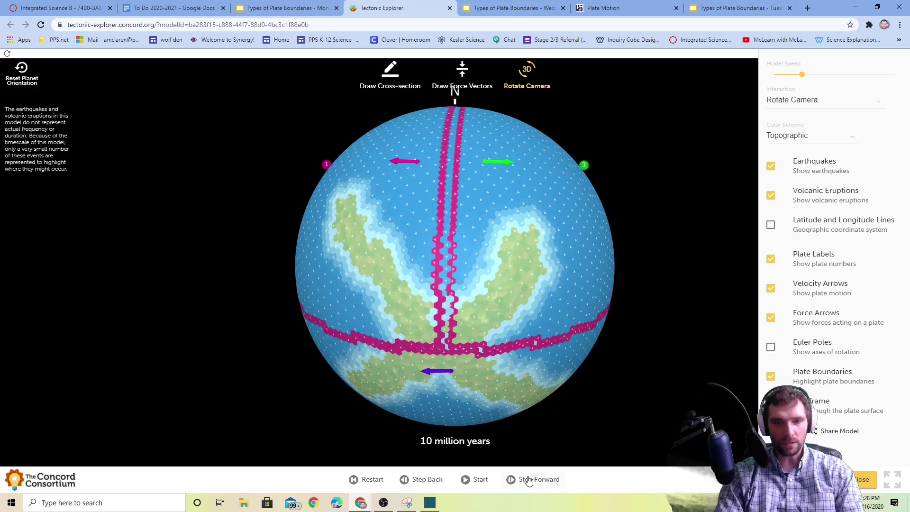
click(475, 479)
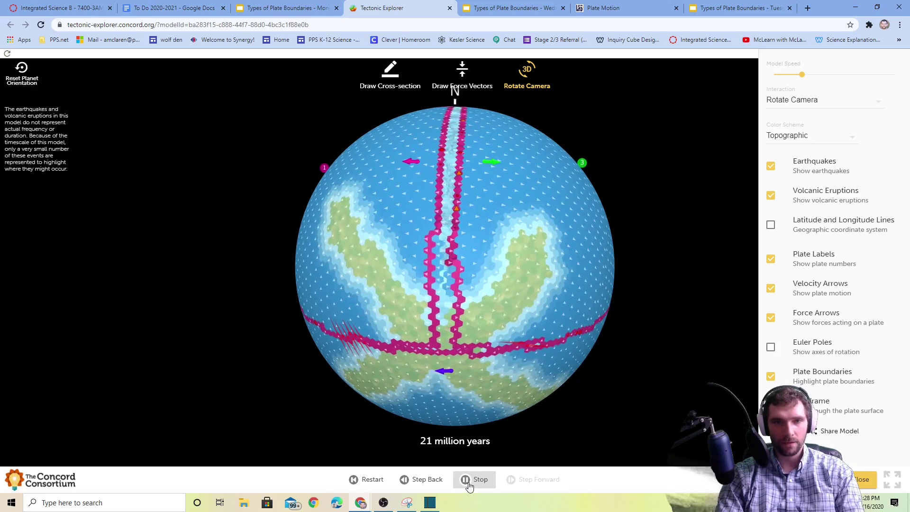
drag(513, 233, 485, 205)
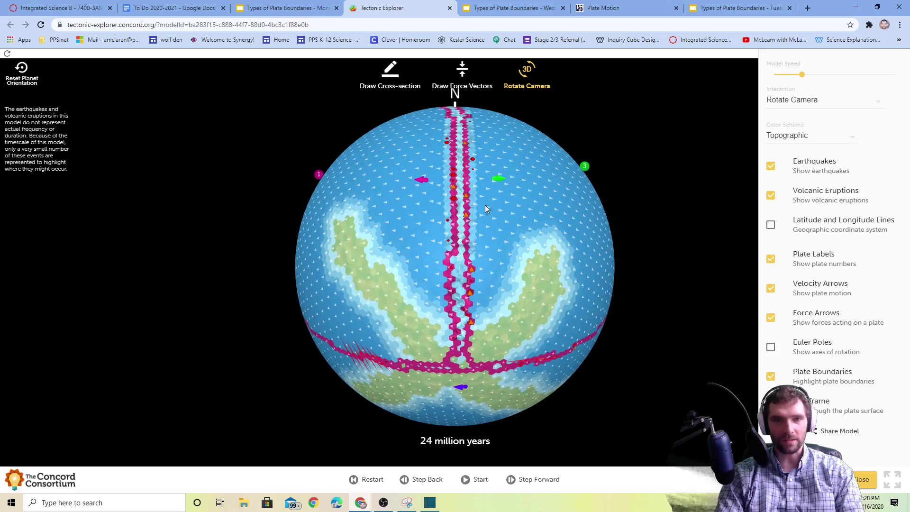
click(391, 78)
mouse_move(437, 219)
mouse_down()
mouse_move(494, 212)
mouse_move(500, 223)
mouse_up()
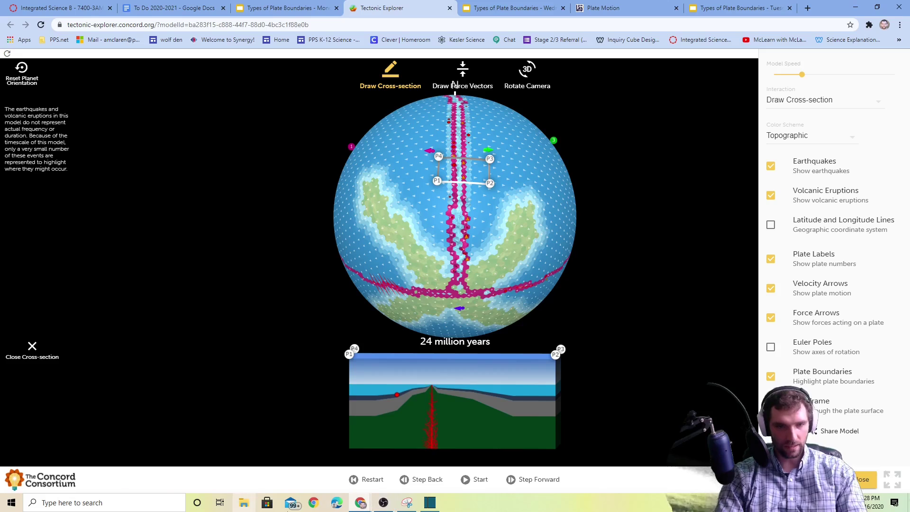
Step: Capture a new rectangular snip of the globe together with its cross-section using Snipping Tool
click(407, 502)
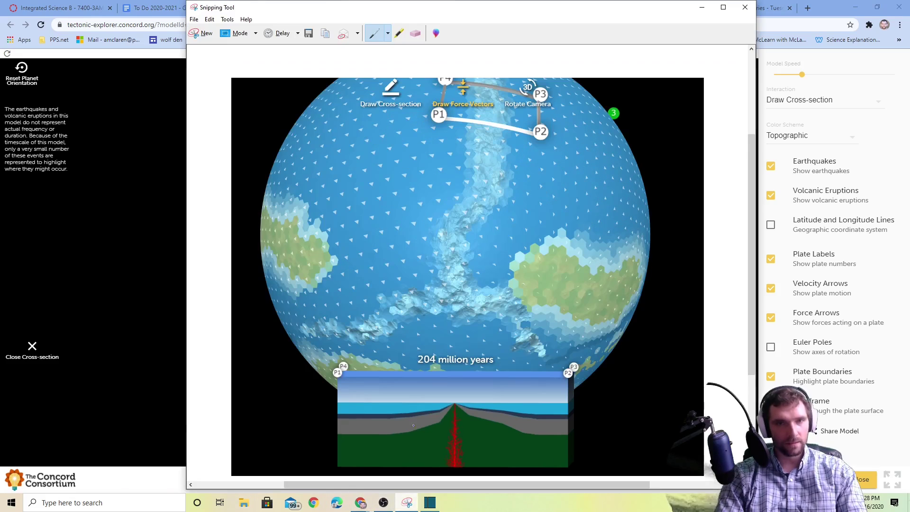
click(202, 34)
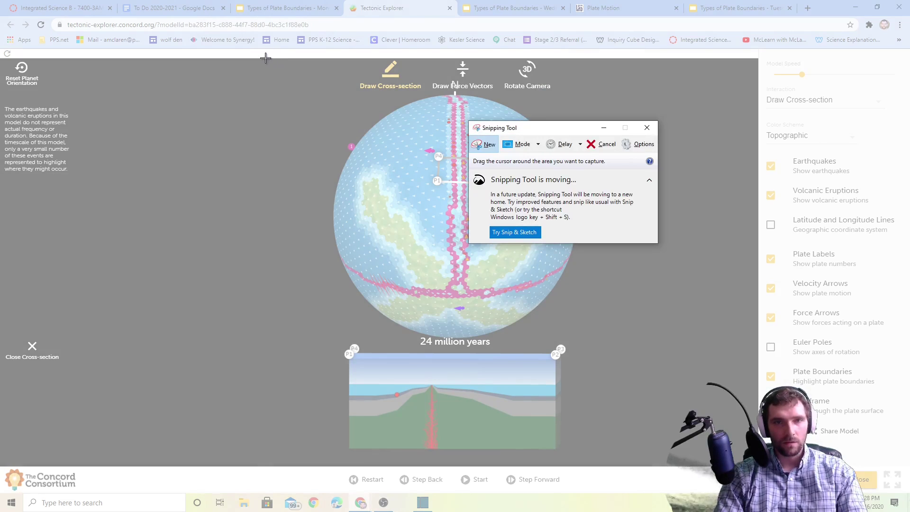
drag(265, 58, 633, 458)
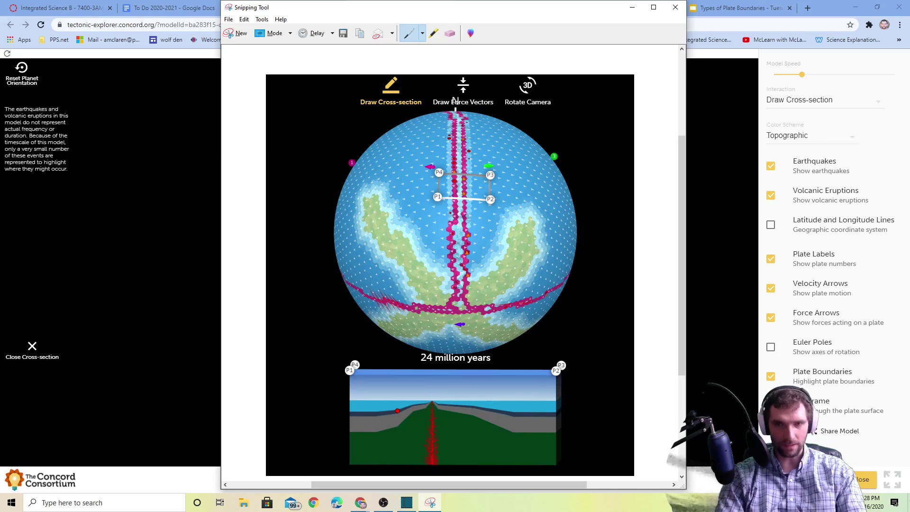
Step: Switch to the Wednesday/Thursday slides and paste the captured screenshot onto the plate boundary screenshot slide
click(498, 6)
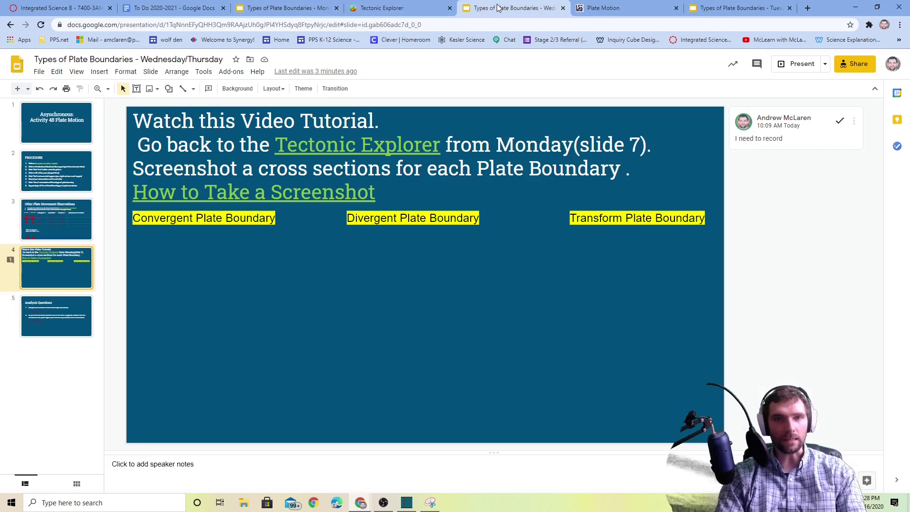
click(277, 190)
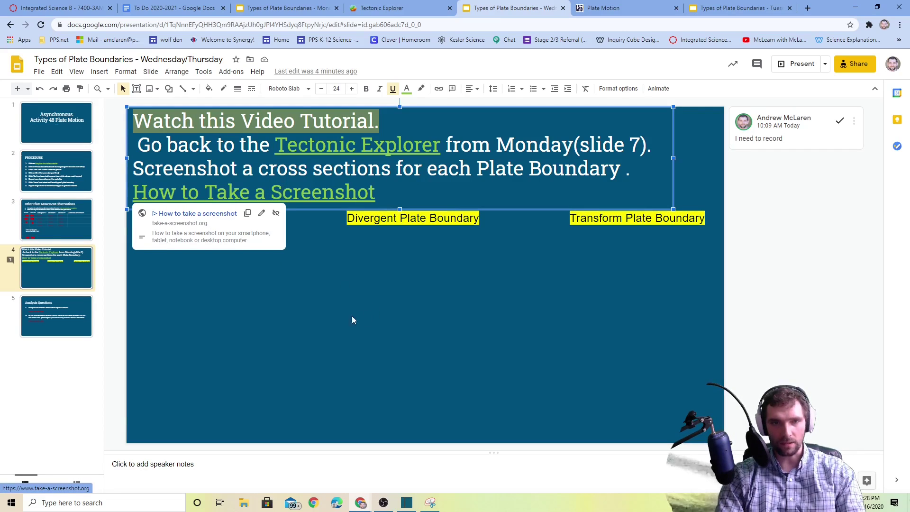
click(225, 288)
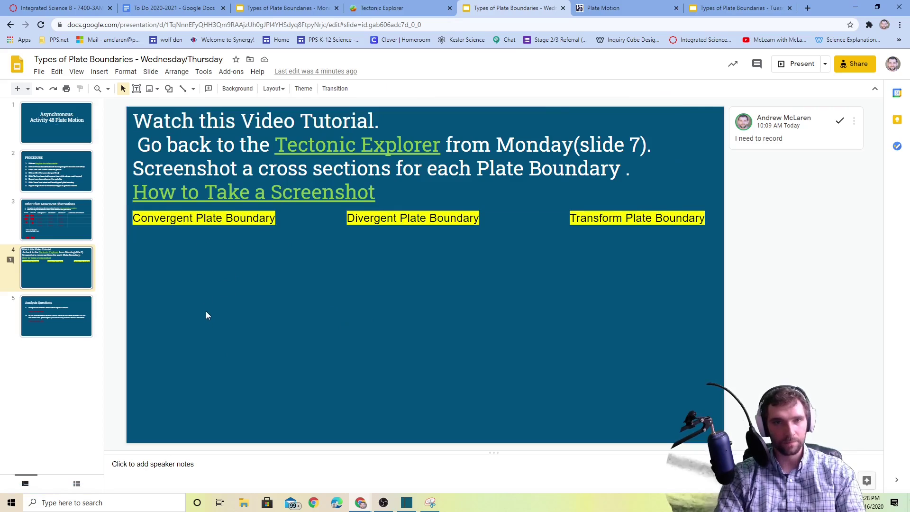
key(ctrl+v)
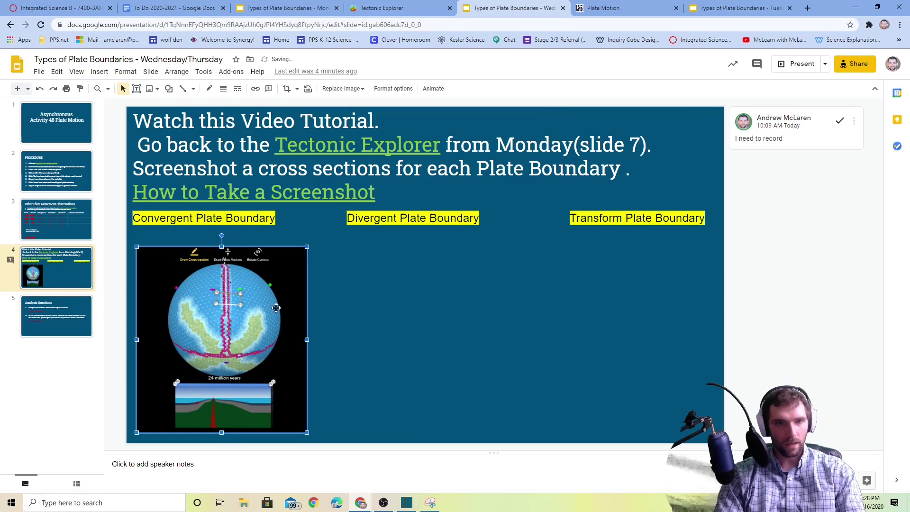
click(407, 316)
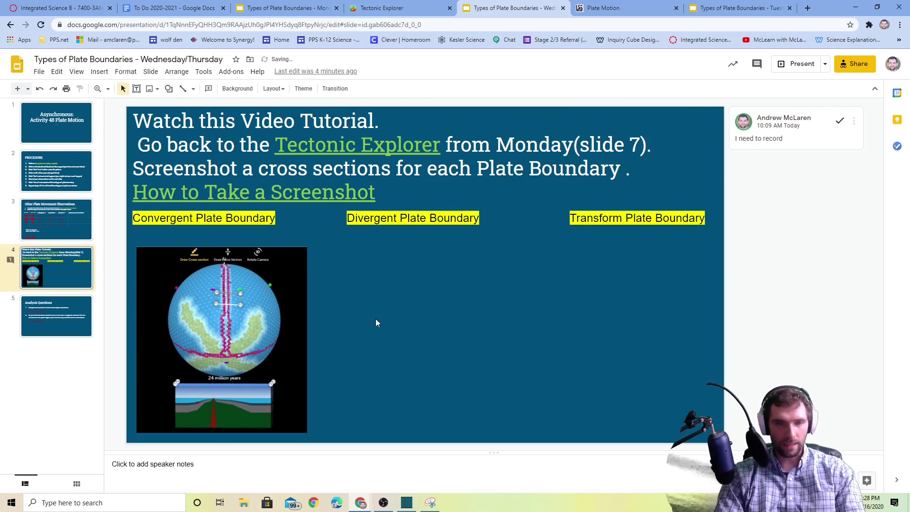
Step: Try cropping the pasted screenshot inward from its upper-right corner, and undo the crop
click(278, 285)
key(Escape)
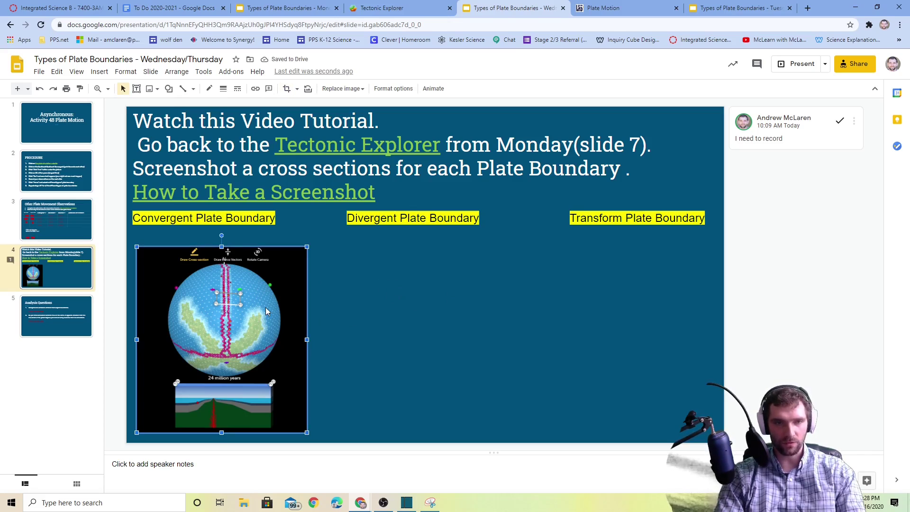
double_click(273, 277)
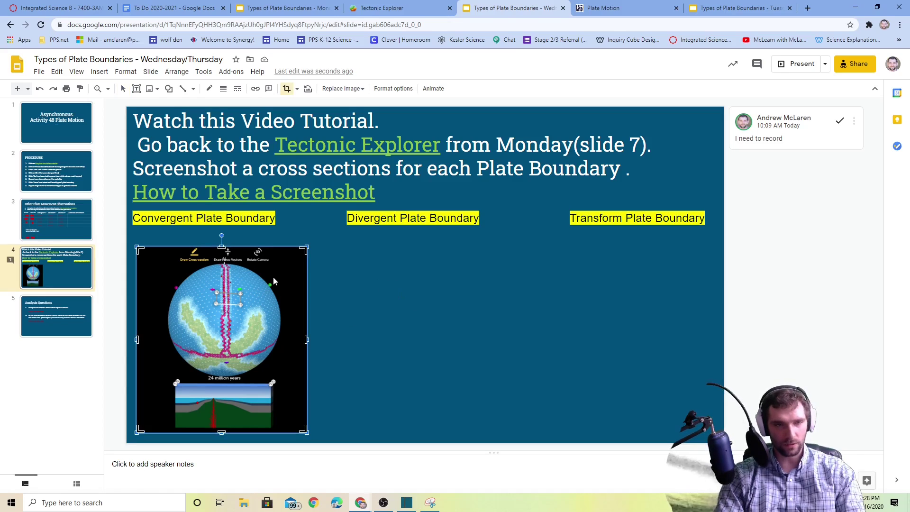
mouse_move(222, 247)
mouse_down()
mouse_move(221, 314)
mouse_move(221, 247)
mouse_up()
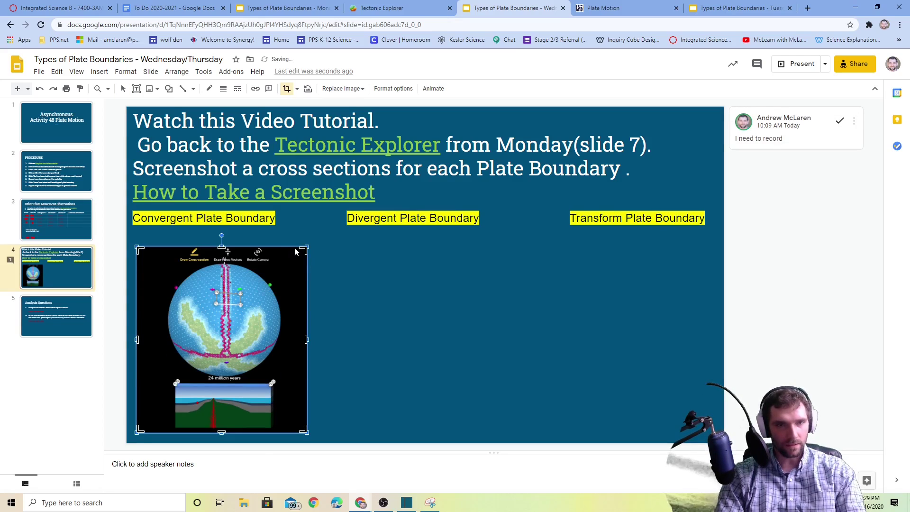
drag(299, 250, 278, 276)
key(Return)
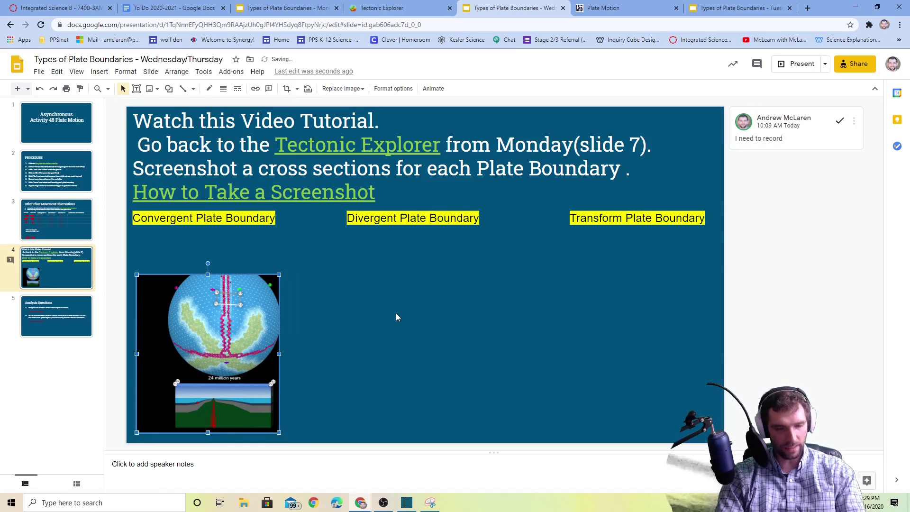
key(ctrl+z)
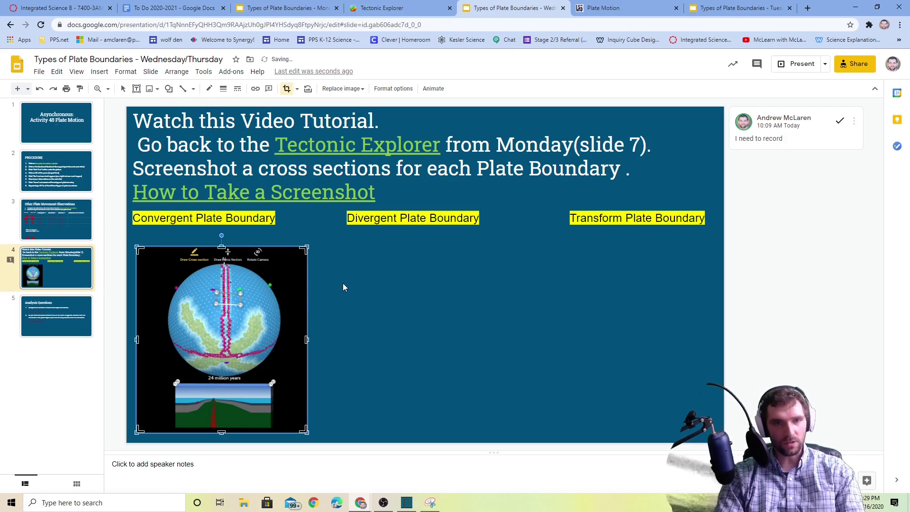
key(Escape)
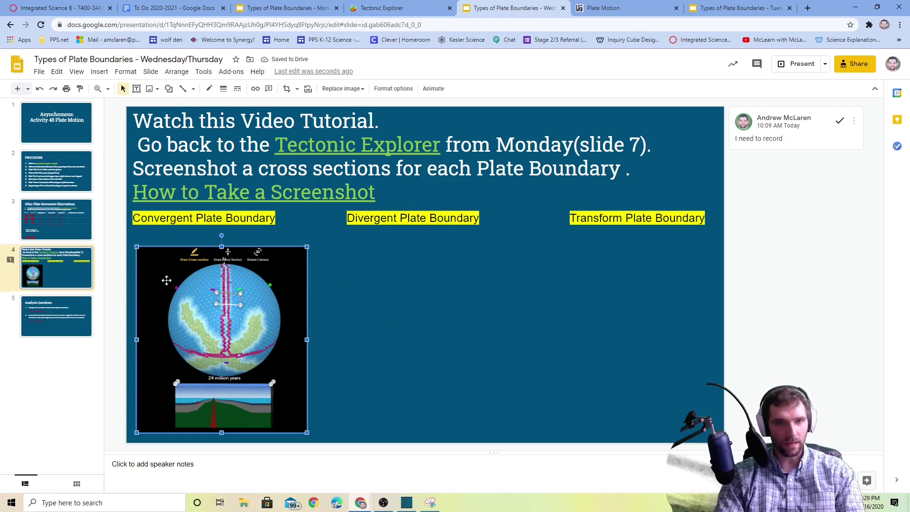
Step: Move the pasted screenshot beneath the Divergent Plate Boundary label
drag(166, 280, 358, 277)
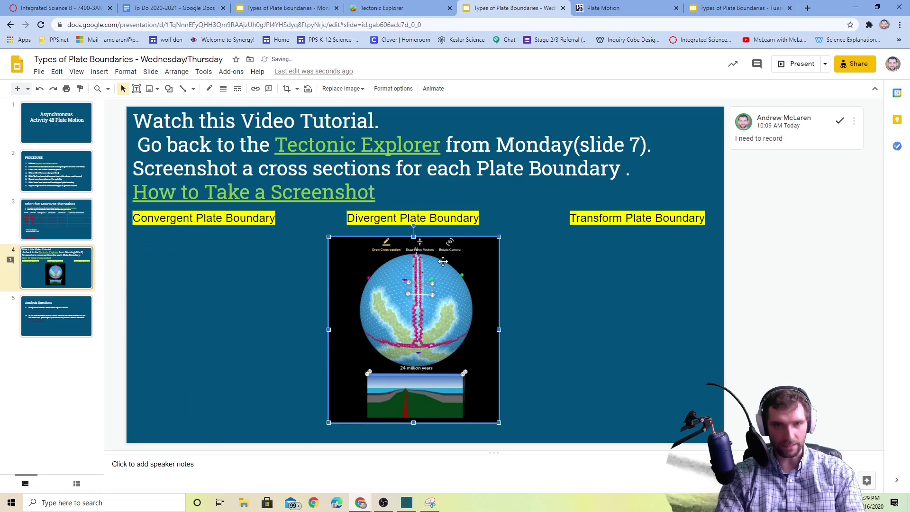
Step: Switch to Tectonic Explorer, rotate the globe to its ocean-covered far side, and run the simulation to 55 million years
click(393, 8)
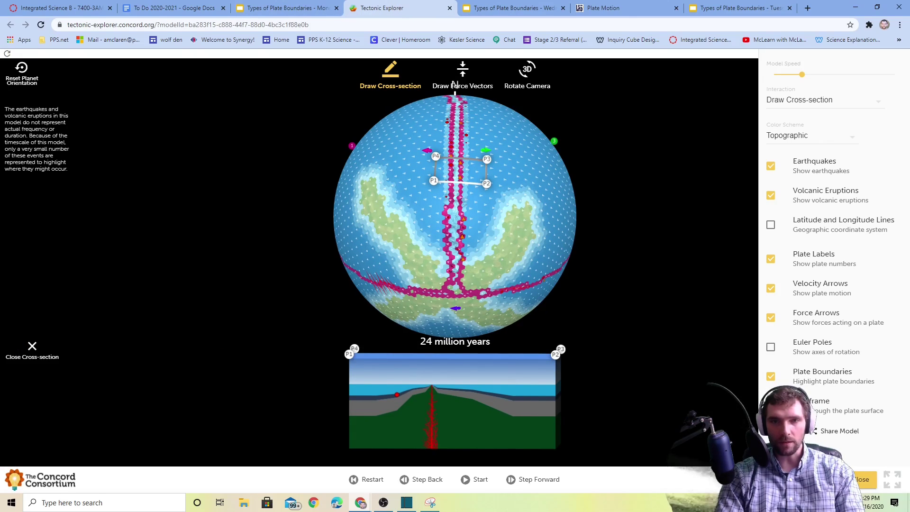
click(529, 71)
drag(544, 200, 421, 195)
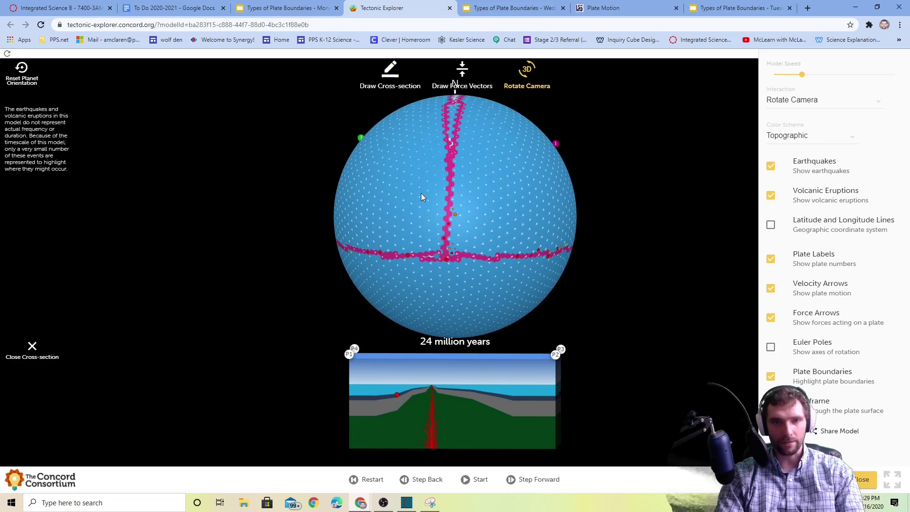
click(467, 481)
click(467, 480)
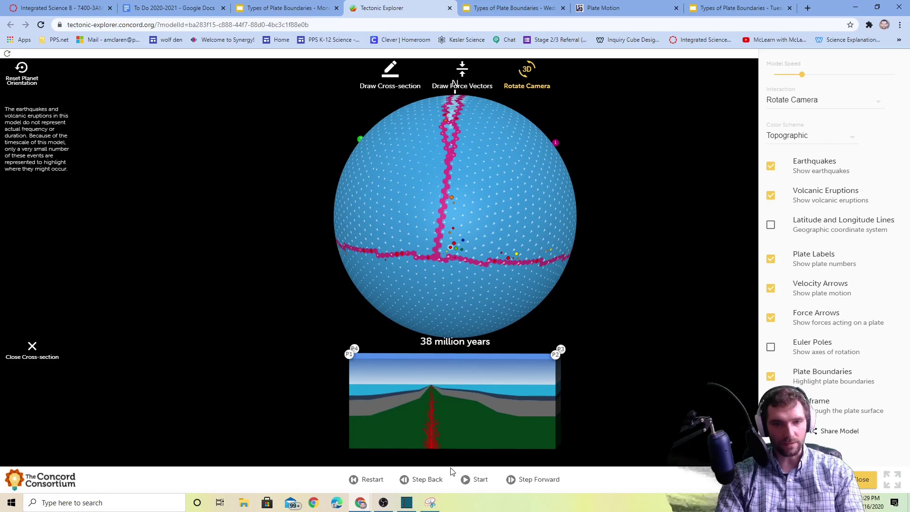
click(467, 480)
click(466, 480)
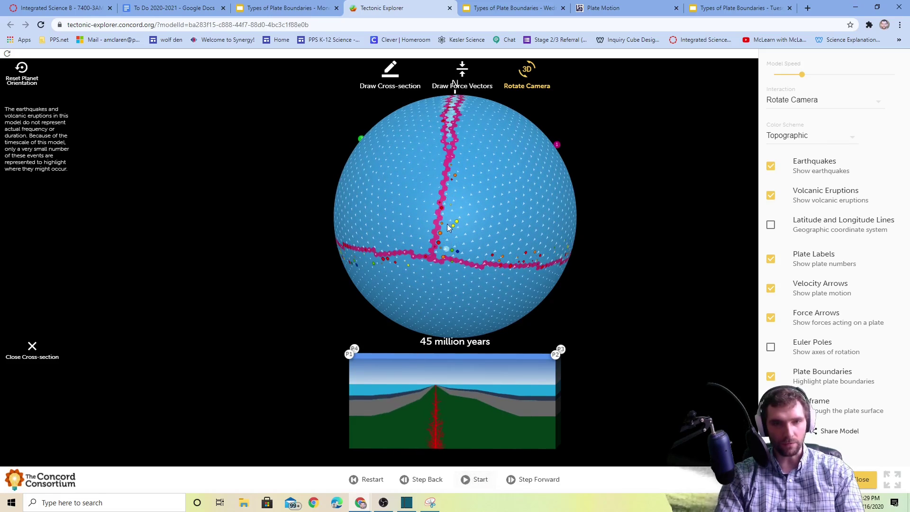
click(467, 479)
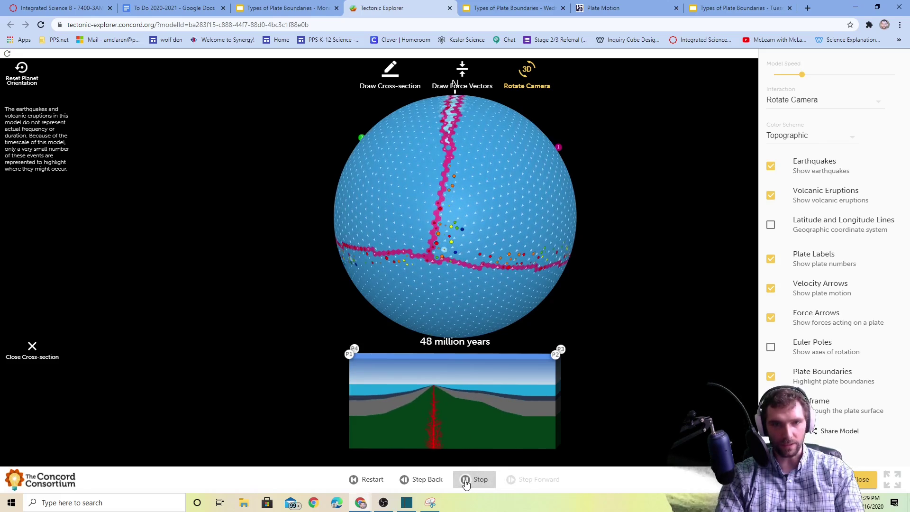
click(467, 479)
scroll(464, 218, up, 5)
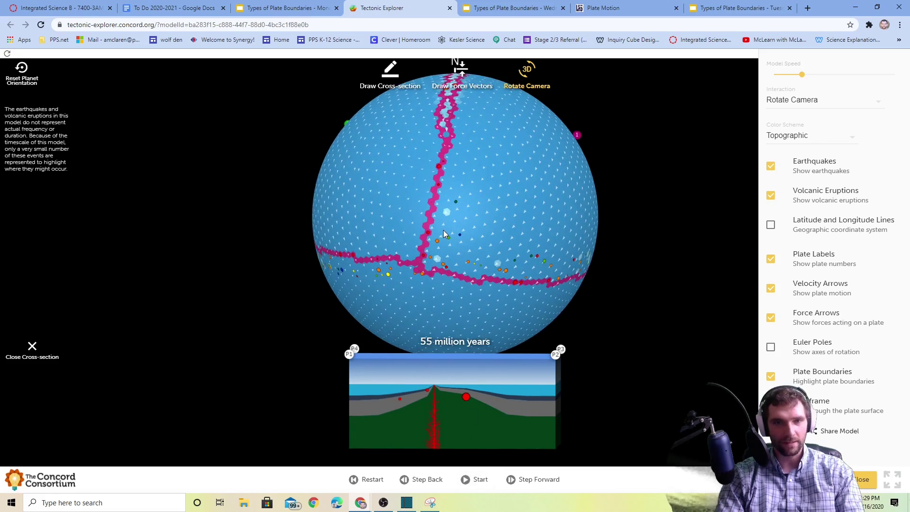
Step: Draw a cross-section across the north-south boundary on the ocean side of the globe and run the simulation to 67 million years
click(390, 76)
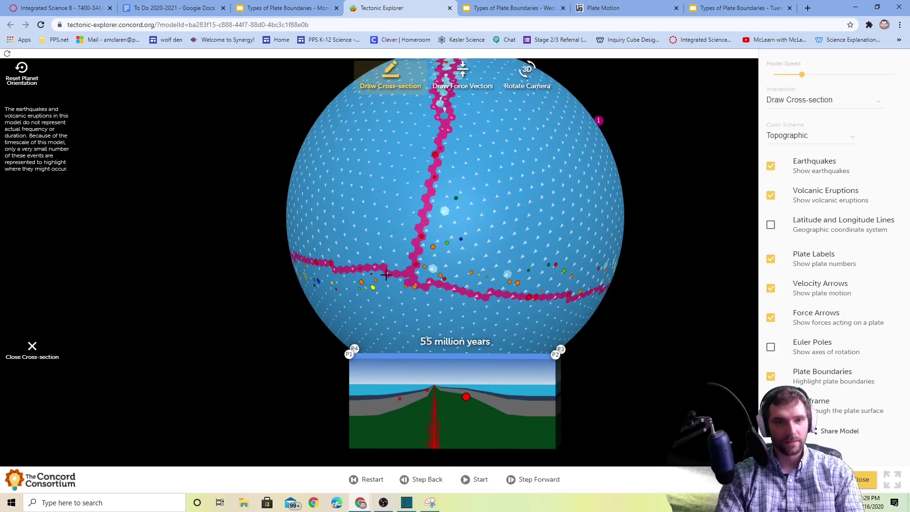
drag(378, 183, 515, 226)
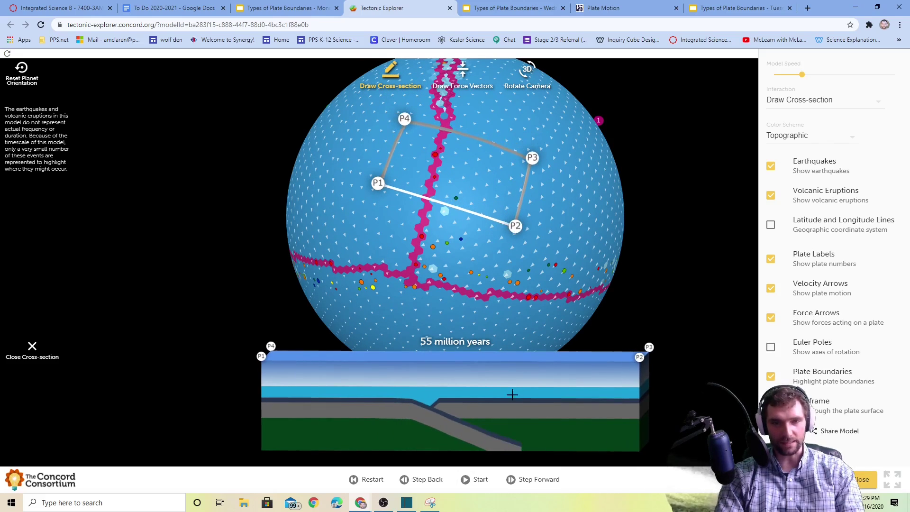
click(468, 479)
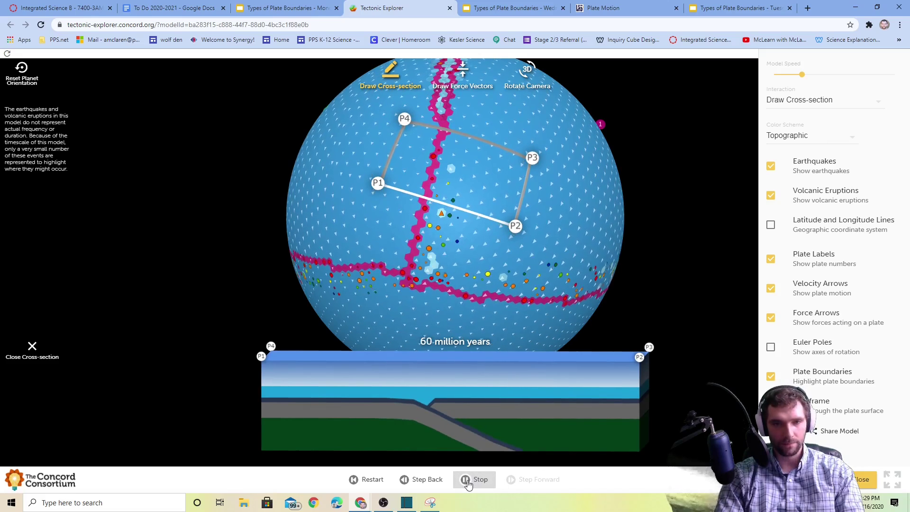
click(468, 479)
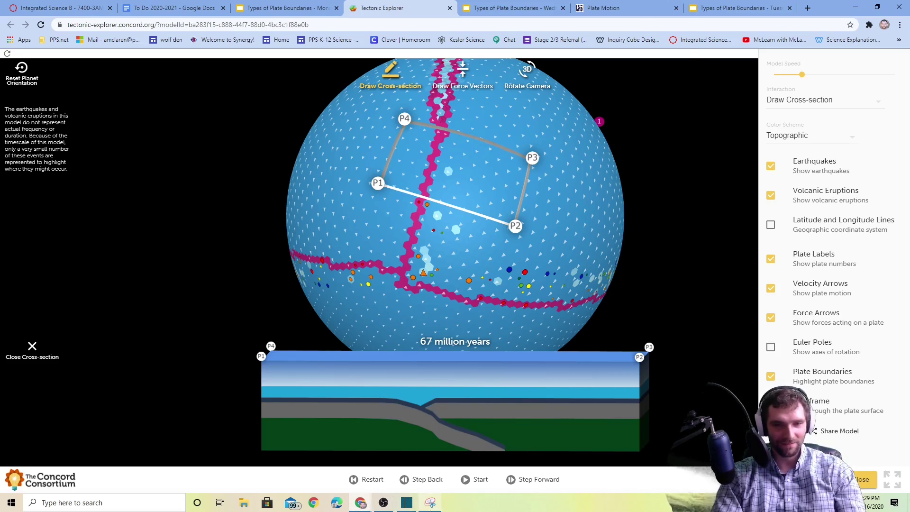
Step: Capture a new rectangular snip of the enlarged globe together with its subduction cross-section using Snipping Tool
click(430, 503)
click(239, 32)
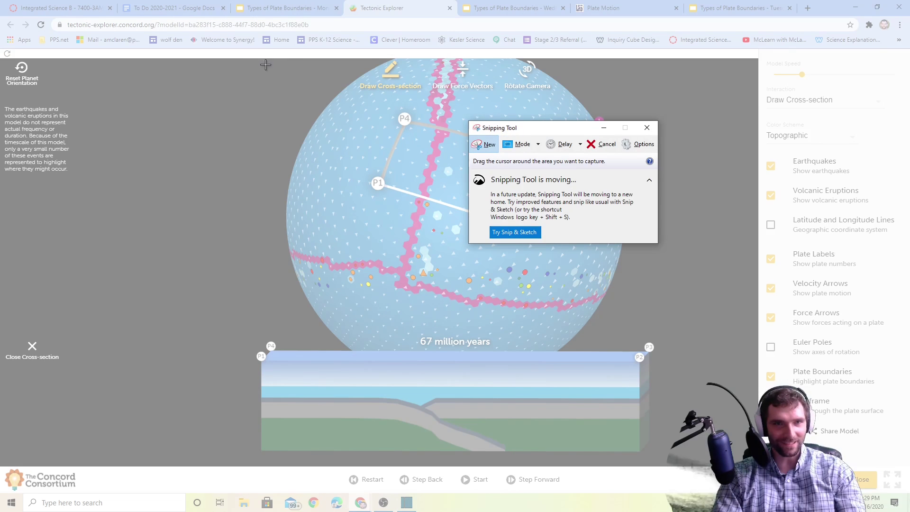
drag(244, 60, 693, 455)
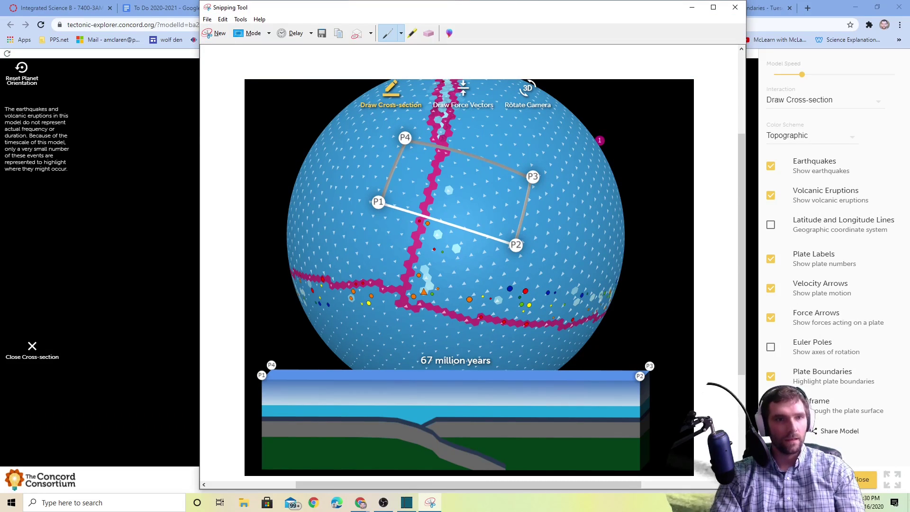
Step: Switch to the Wednesday/Thursday slides and paste the new snip onto the plate boundary screenshot slide
key(alt+Tab)
click(524, 9)
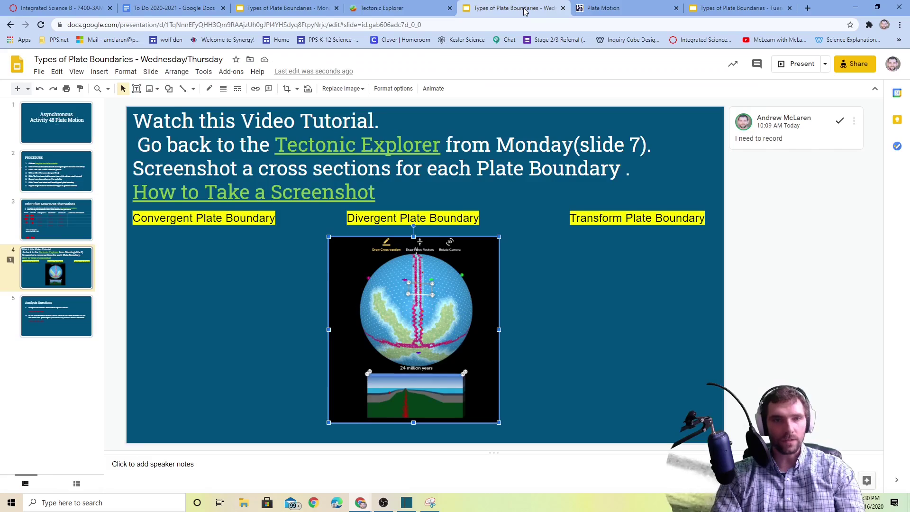
click(254, 328)
key(ctrl+v)
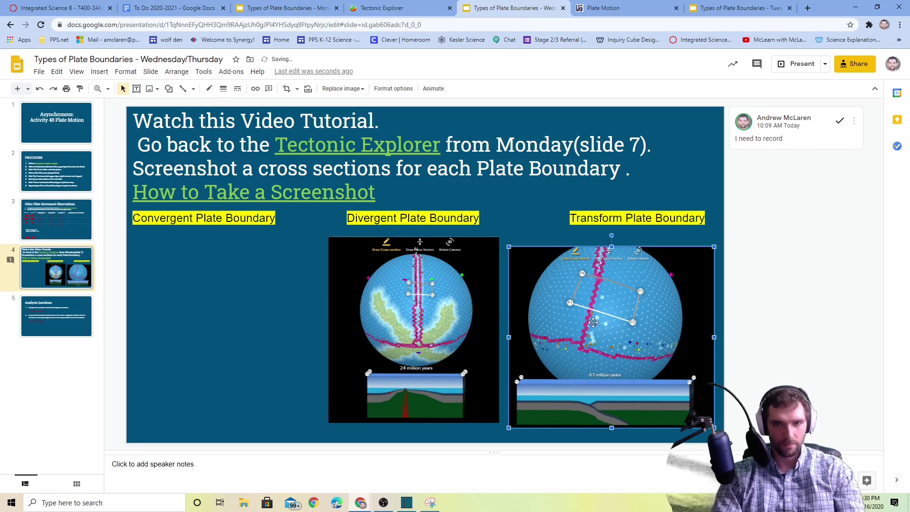
Step: Move the newly pasted screenshot beneath the Convergent Plate Boundary label and shrink it to fit that area
drag(608, 340, 278, 334)
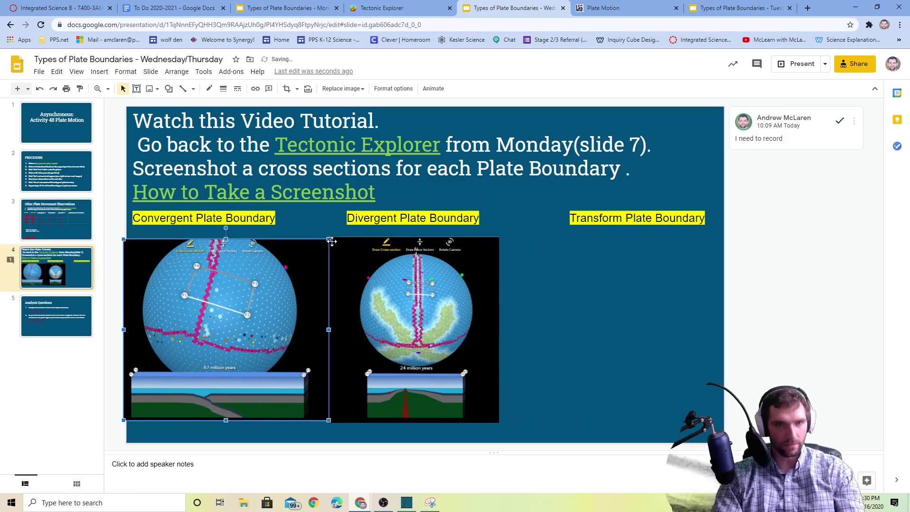
drag(330, 240, 279, 283)
drag(187, 354, 202, 322)
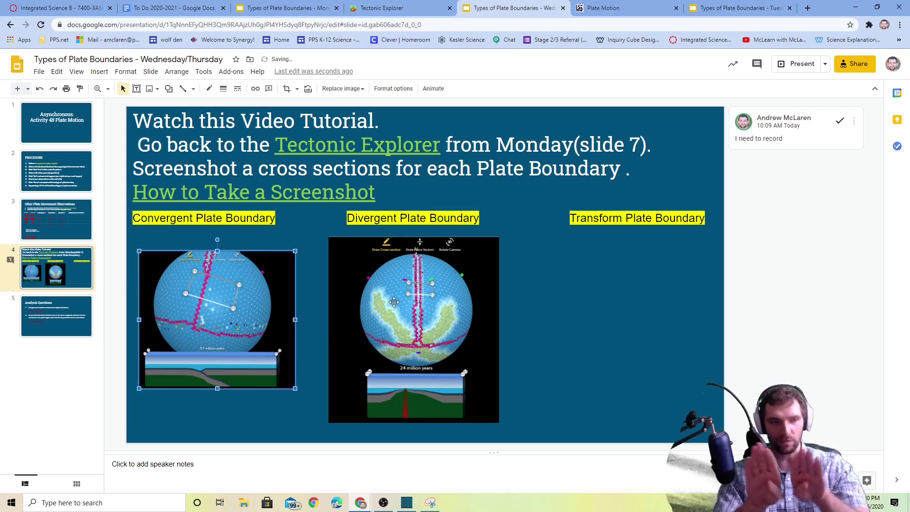
Step: Return to Tectonic Explorer, close the cross-section, and run the simulation to 79 million years on the rotated globe
click(402, 8)
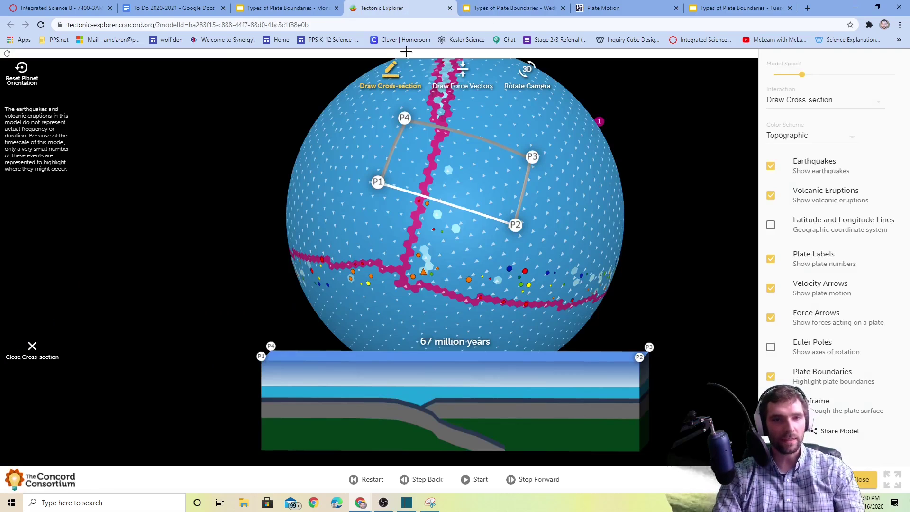
click(34, 353)
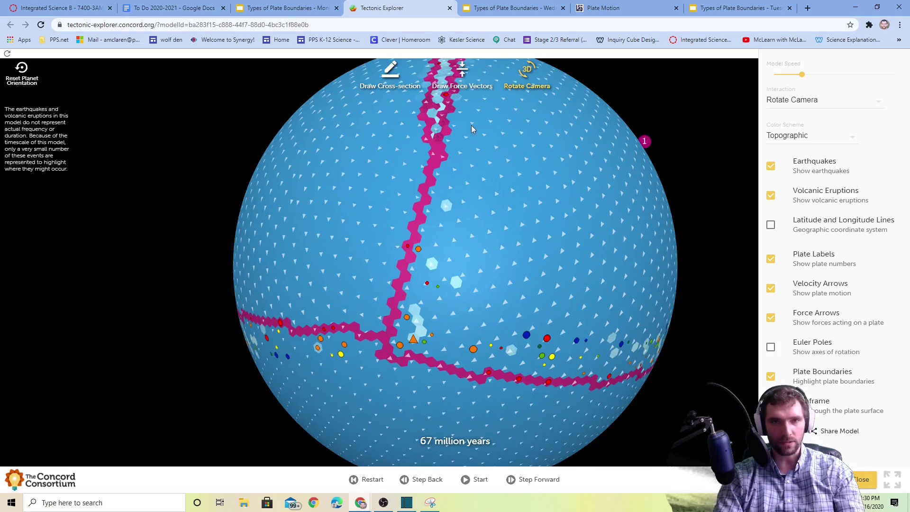
drag(300, 284, 484, 283)
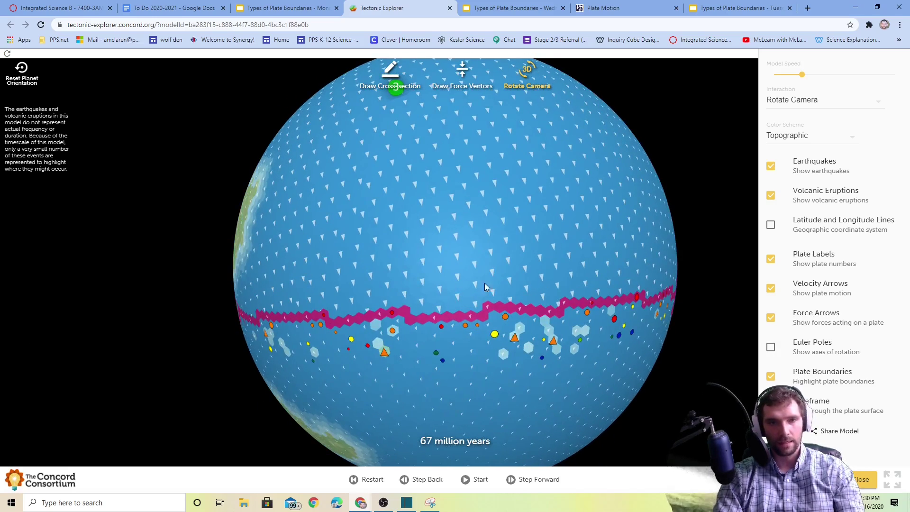
click(469, 480)
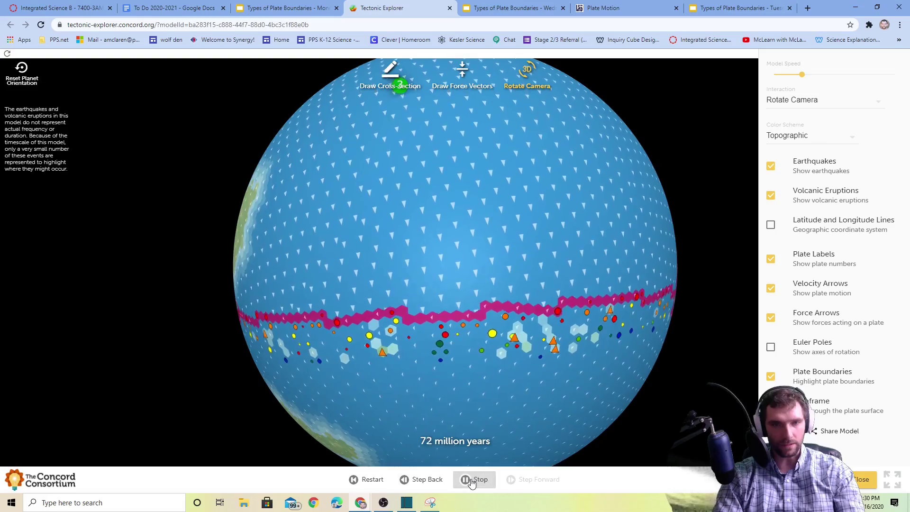
click(471, 481)
drag(419, 317, 309, 260)
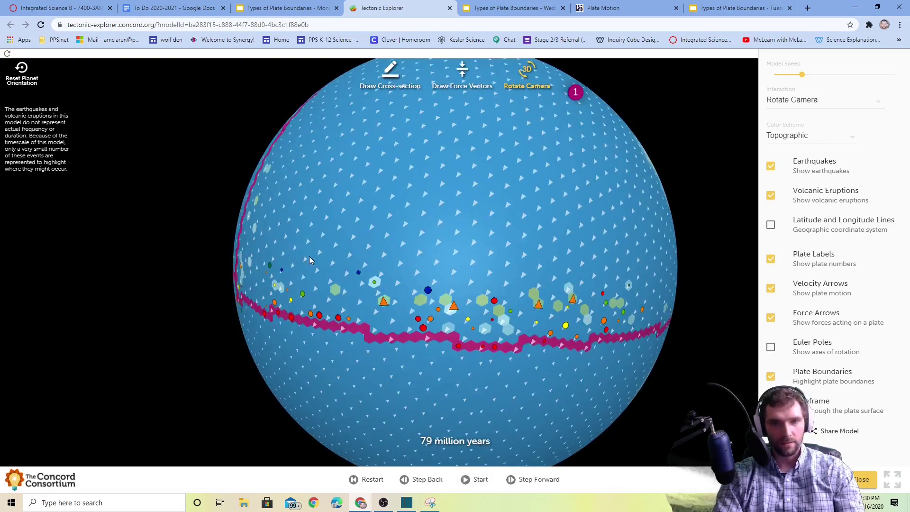
Step: Run the simulation on to 118 million years, examining the plate boundaries on different sides of the globe
click(465, 480)
click(466, 480)
drag(488, 426, 443, 382)
click(466, 481)
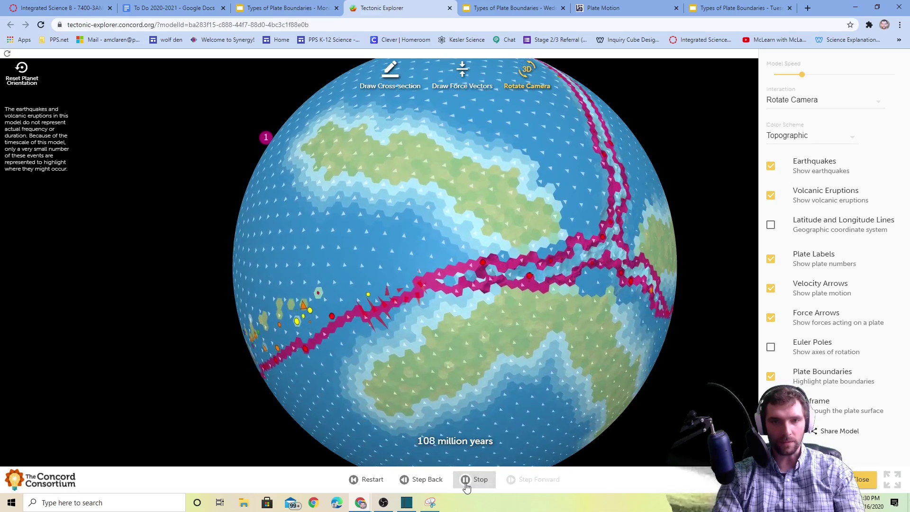
click(466, 479)
drag(572, 357, 400, 426)
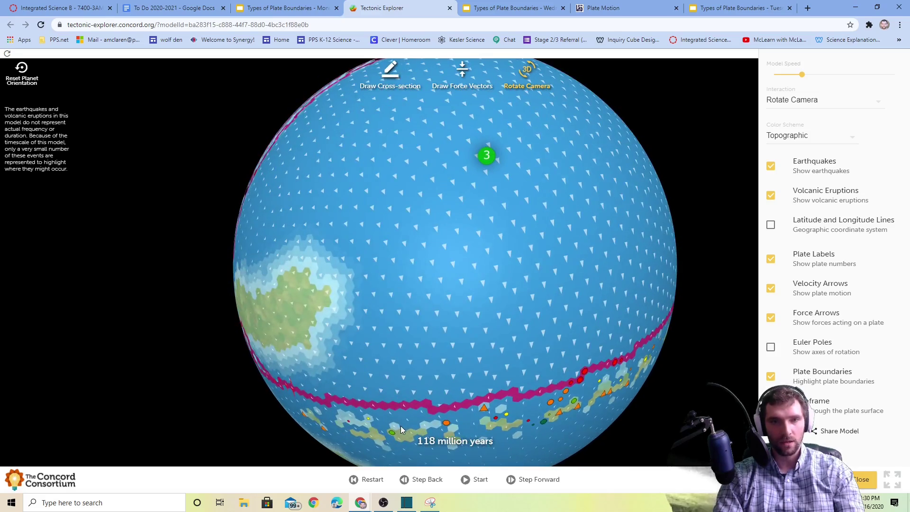
Step: Draw a westward force vector on plate 3 and run the simulation to 292 million years
click(462, 73)
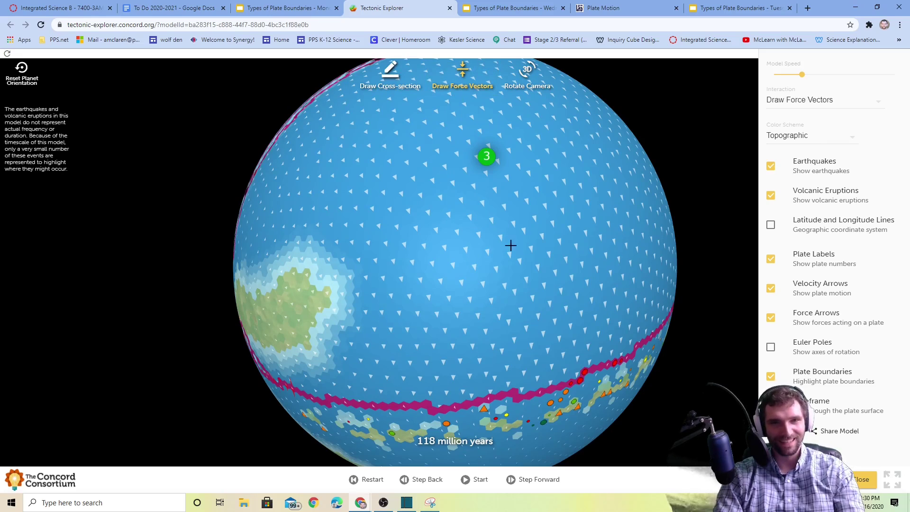
drag(486, 157, 420, 158)
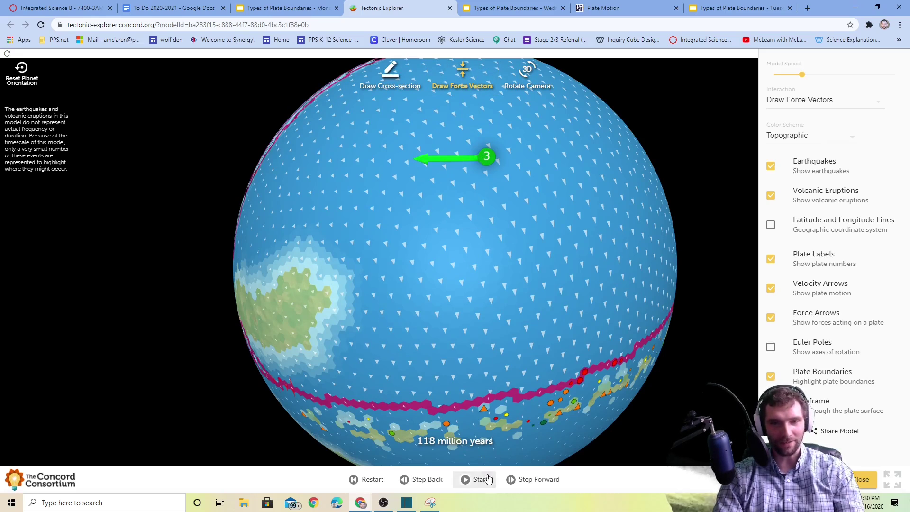
click(472, 479)
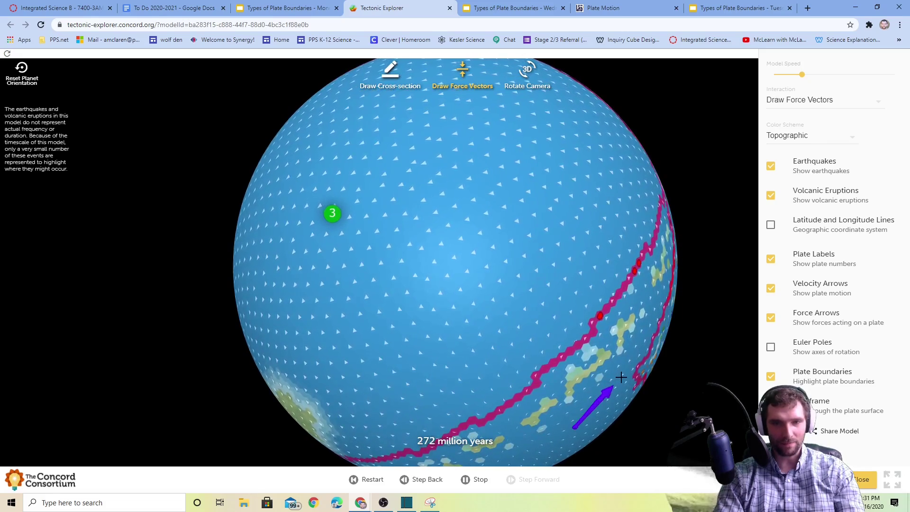
click(468, 481)
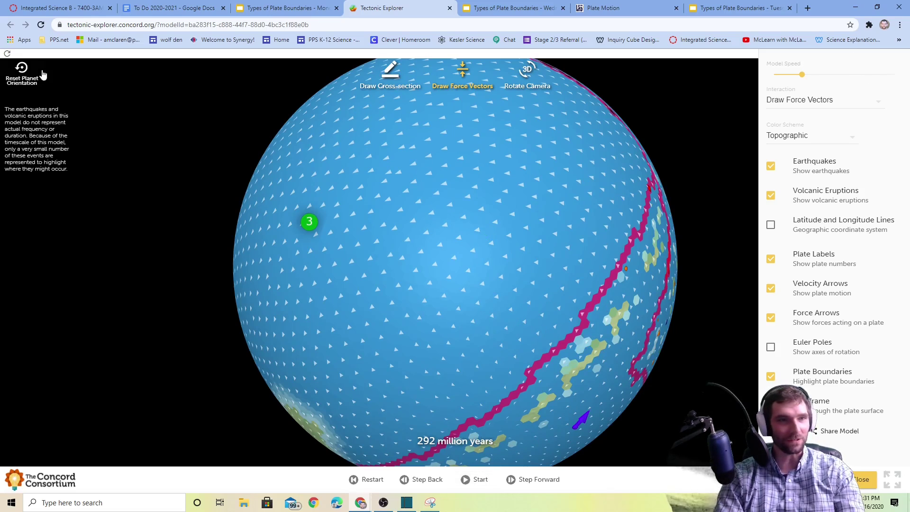
Step: Reset the planet orientation and restart the simulation with the settings menu and key closed
click(22, 71)
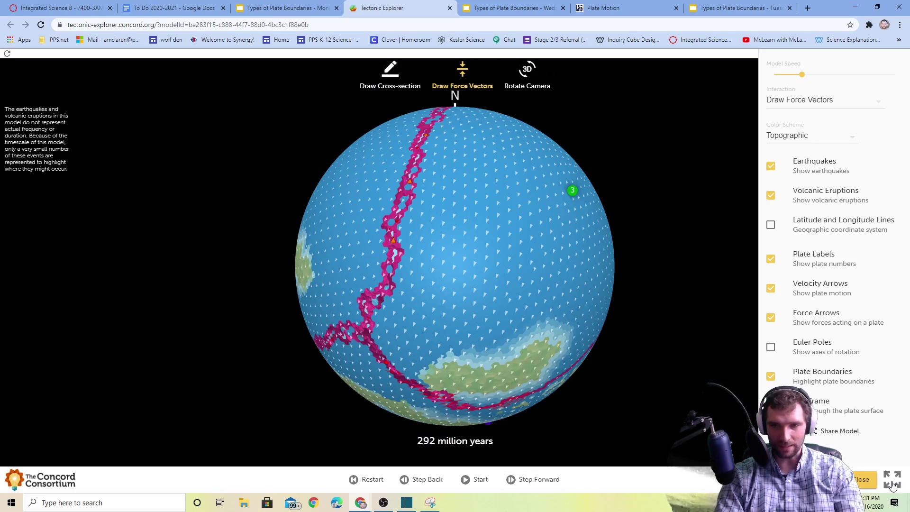
click(860, 484)
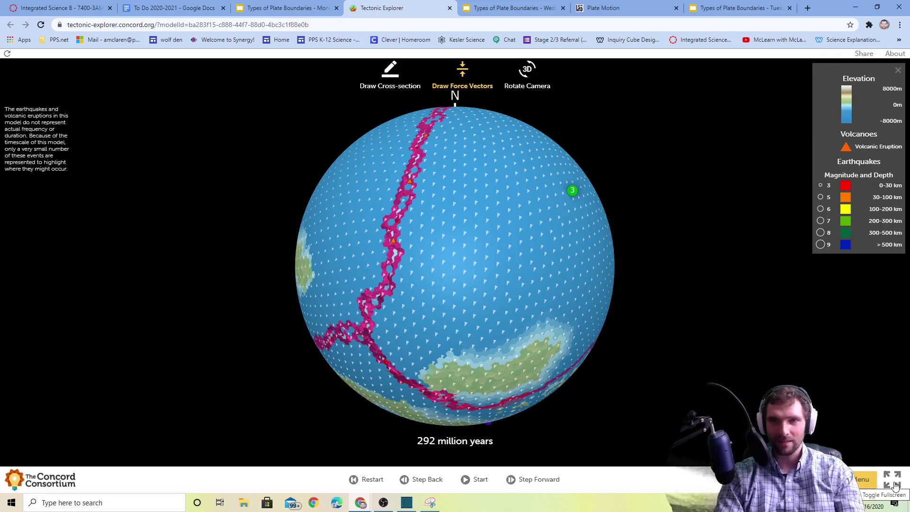
click(898, 71)
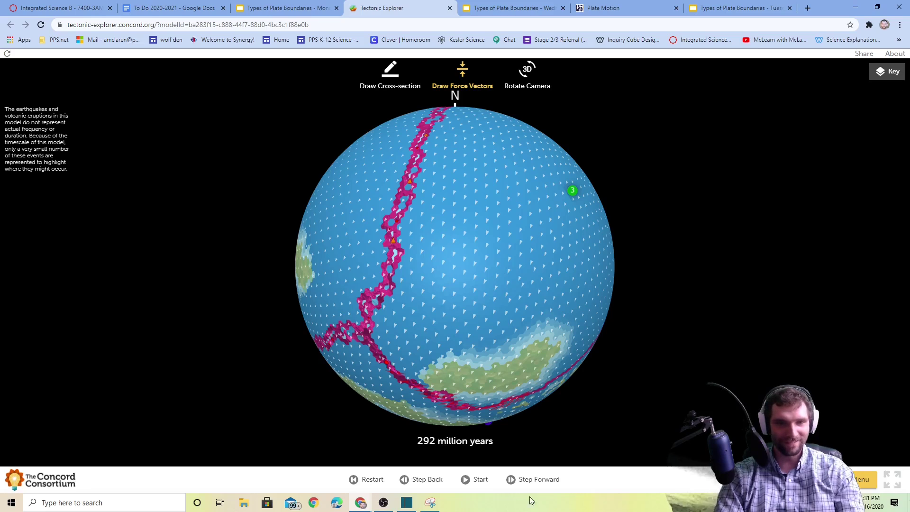
click(363, 480)
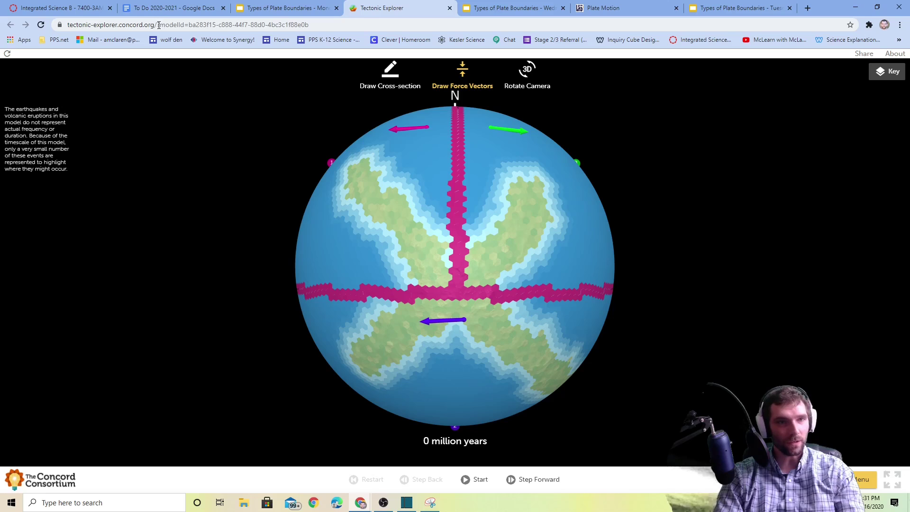
Step: Load the base Tectonic Explorer address without the model ID and choose the 2 Plates layout for a new planet
drag(159, 25, 331, 25)
key(BackSpace)
key(Return)
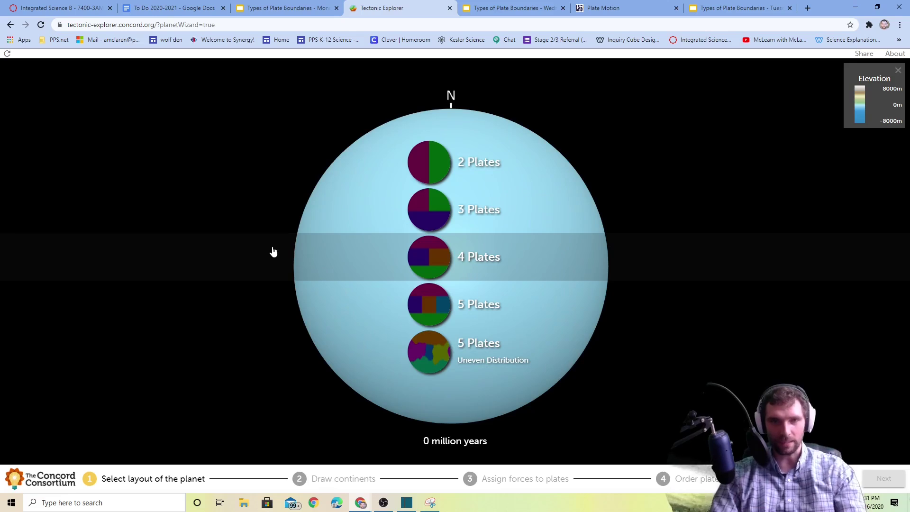
click(439, 160)
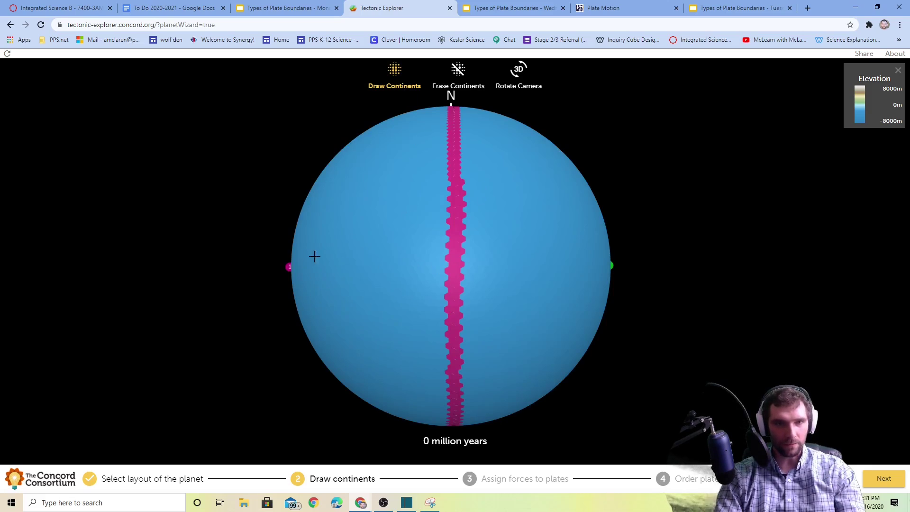
Step: Draw a continent on each of the two plates beside their shared boundary and proceed to assigning forces
mouse_move(359, 210)
mouse_down()
mouse_move(446, 281)
mouse_move(532, 329)
mouse_move(552, 319)
mouse_move(524, 234)
mouse_move(498, 227)
mouse_move(454, 259)
mouse_move(425, 310)
mouse_move(370, 333)
mouse_move(330, 290)
mouse_move(326, 253)
mouse_move(371, 236)
mouse_up()
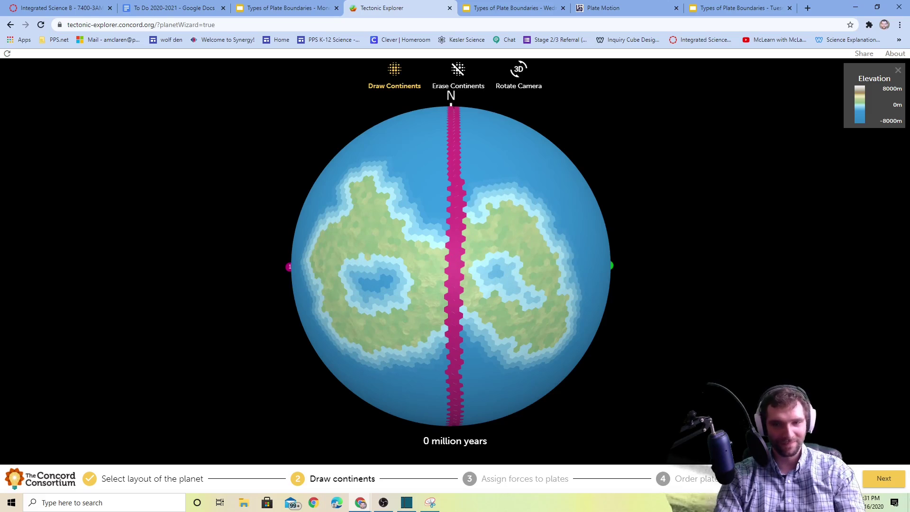
click(884, 479)
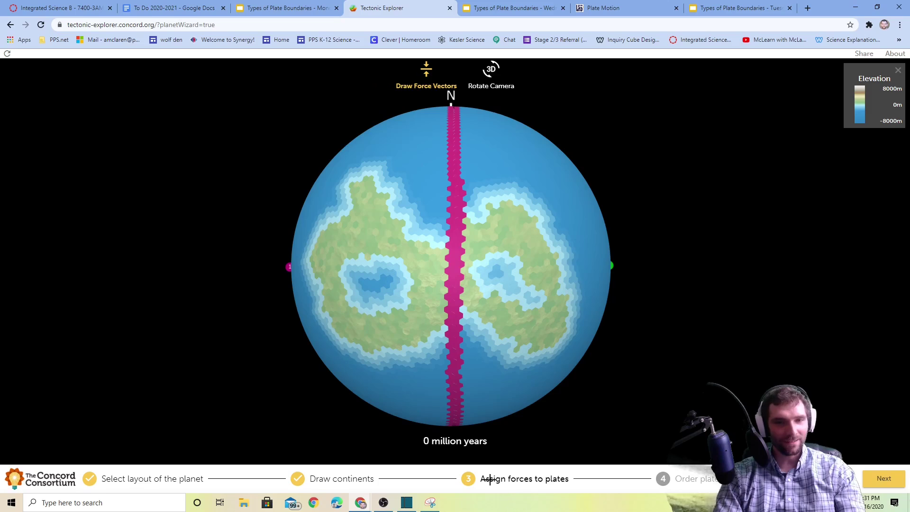
Step: Give plate 1 a southward force and plate 2 a northward force, then finish the planet with plate 1 as the low-density plate
drag(365, 238, 365, 303)
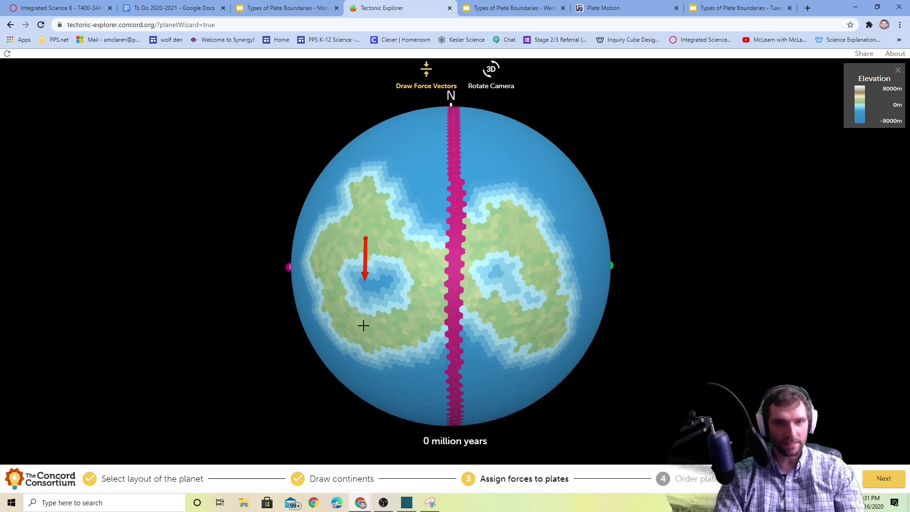
drag(544, 290, 555, 204)
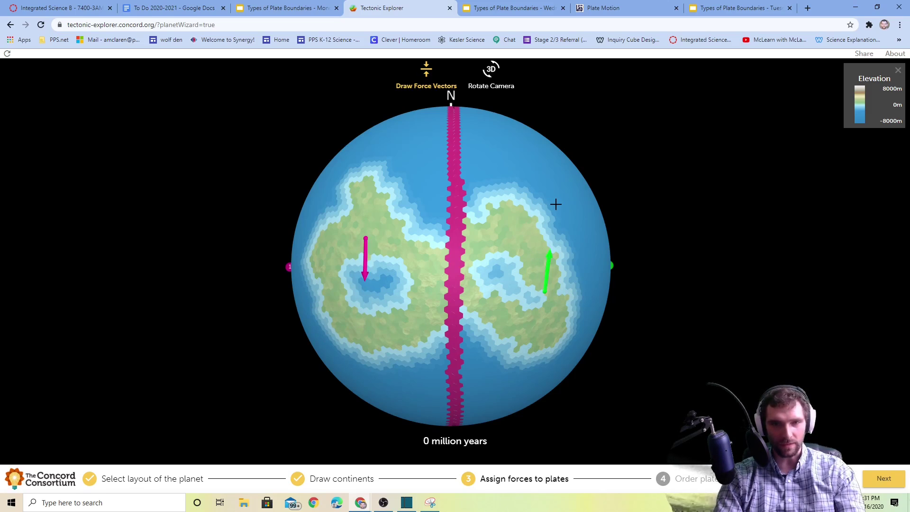
click(894, 485)
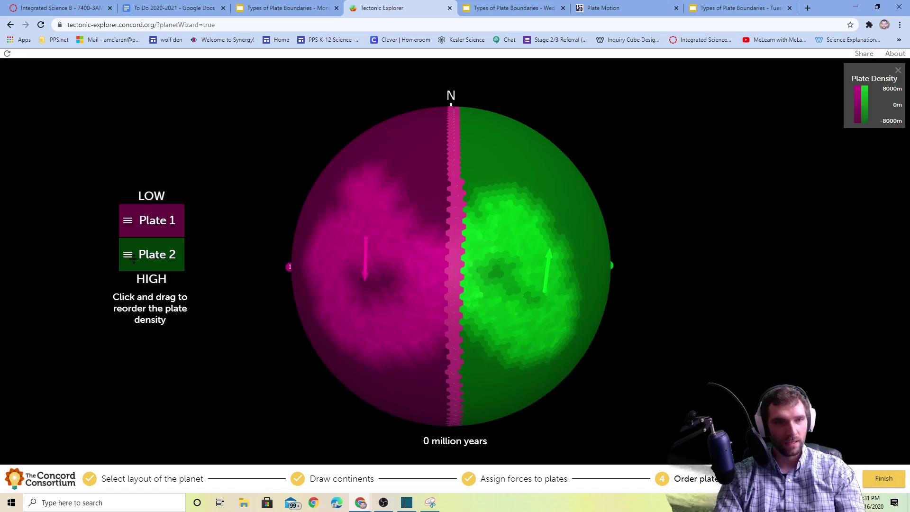
mouse_move(134, 248)
mouse_down()
mouse_move(124, 208)
mouse_move(138, 265)
mouse_up()
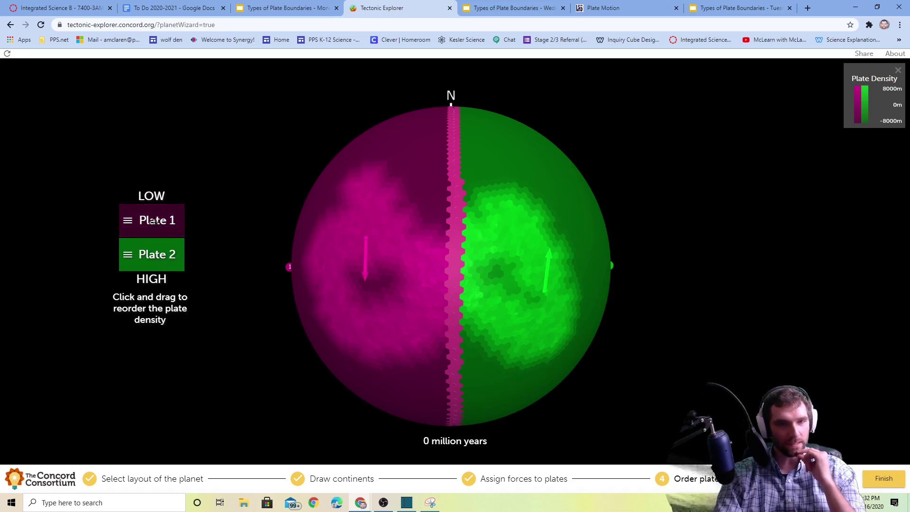
click(895, 479)
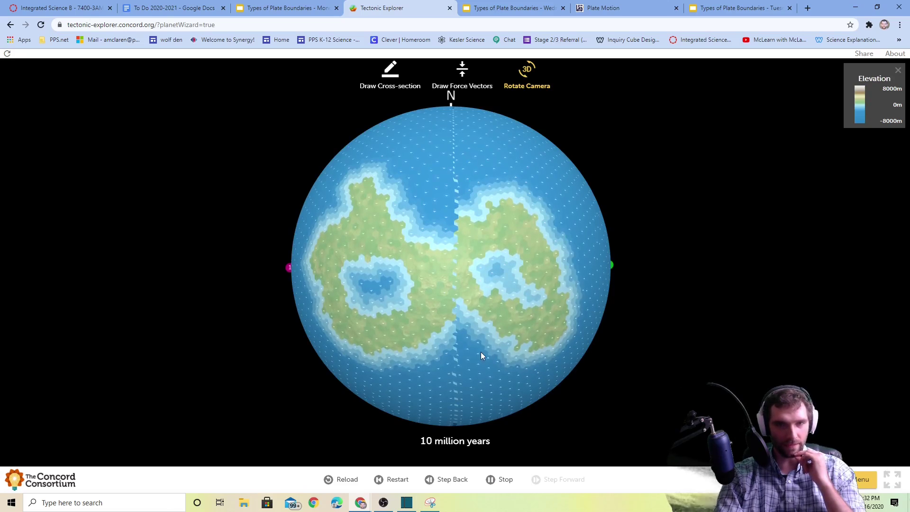
Step: Pause the simulation at 27 million years and draw cross-sections over the mountains, the northern coast and the ocean boundary farther north
scroll(480, 350, up, 3)
click(500, 479)
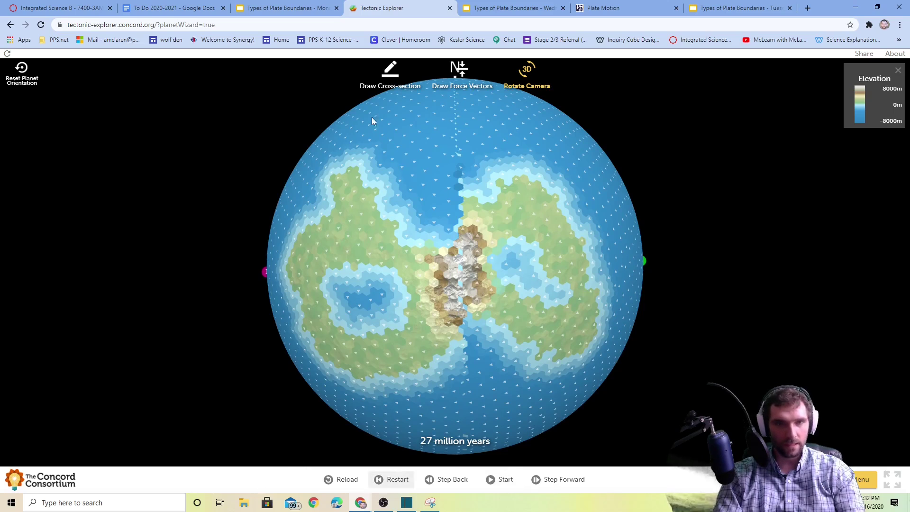
click(388, 69)
drag(439, 267, 537, 270)
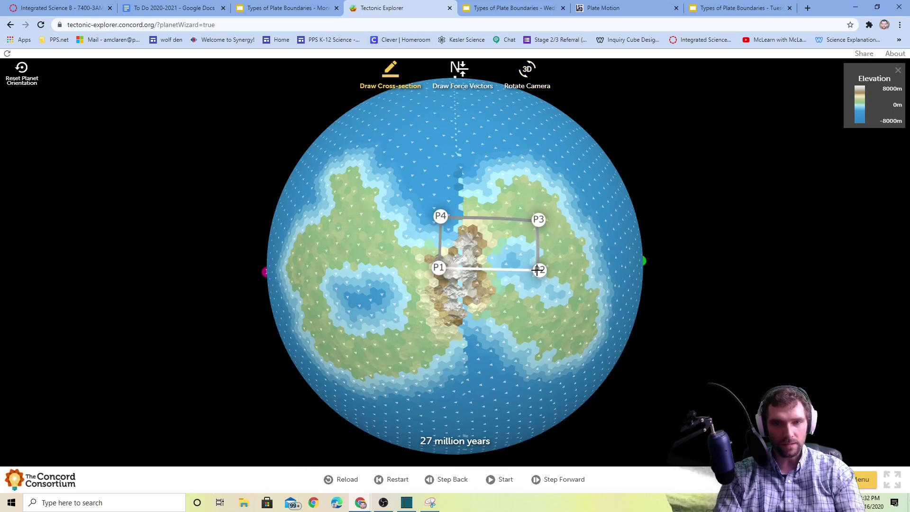
drag(419, 171, 510, 177)
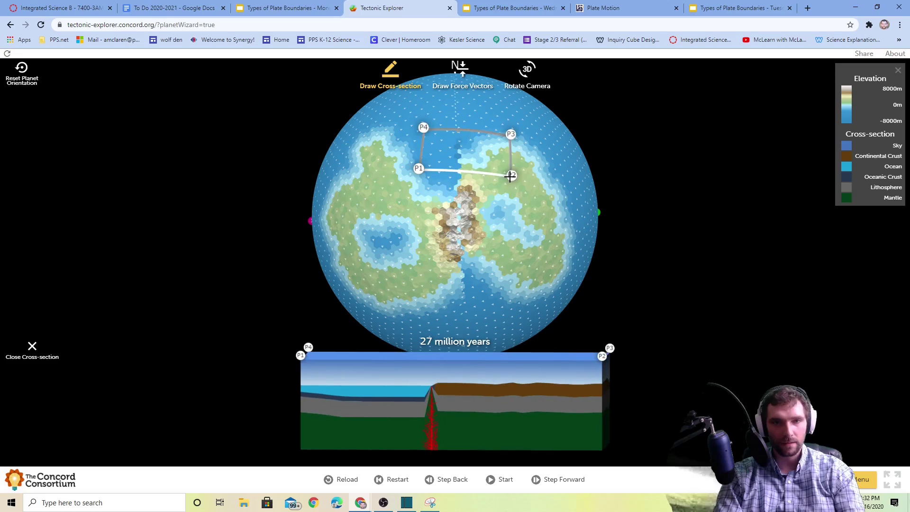
drag(429, 108, 491, 115)
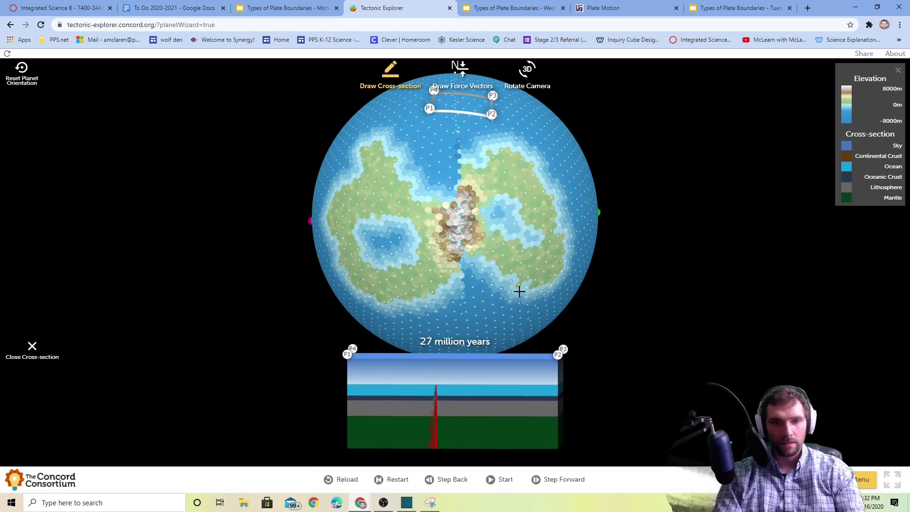
Step: Advance the simulation to 140 million years, pausing at 71 million years to draw a cross-section over the southern ocean boundary
click(494, 480)
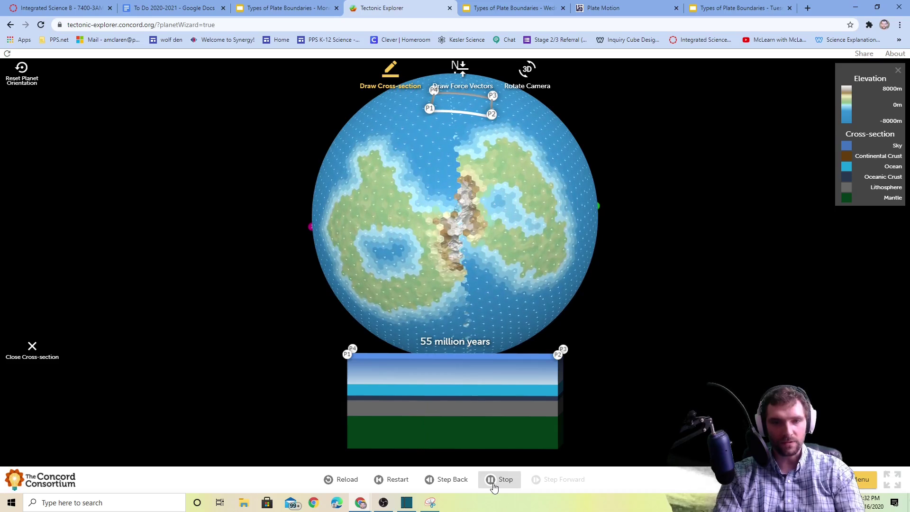
click(495, 480)
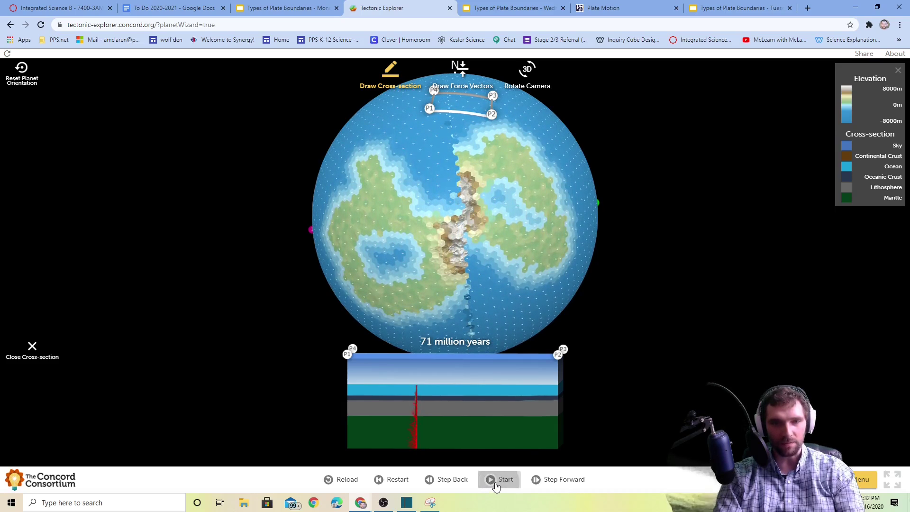
mouse_move(492, 272)
mouse_down()
mouse_move(514, 308)
mouse_move(459, 314)
mouse_move(504, 324)
mouse_up()
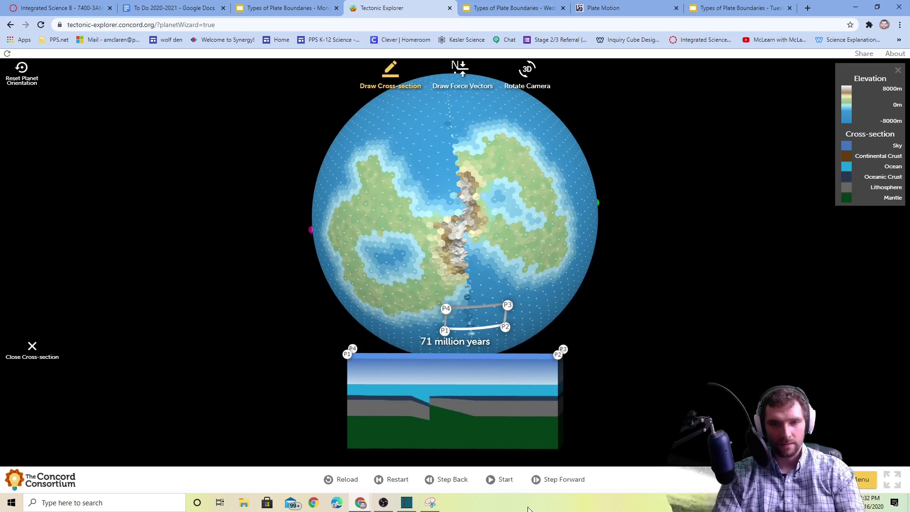
click(493, 480)
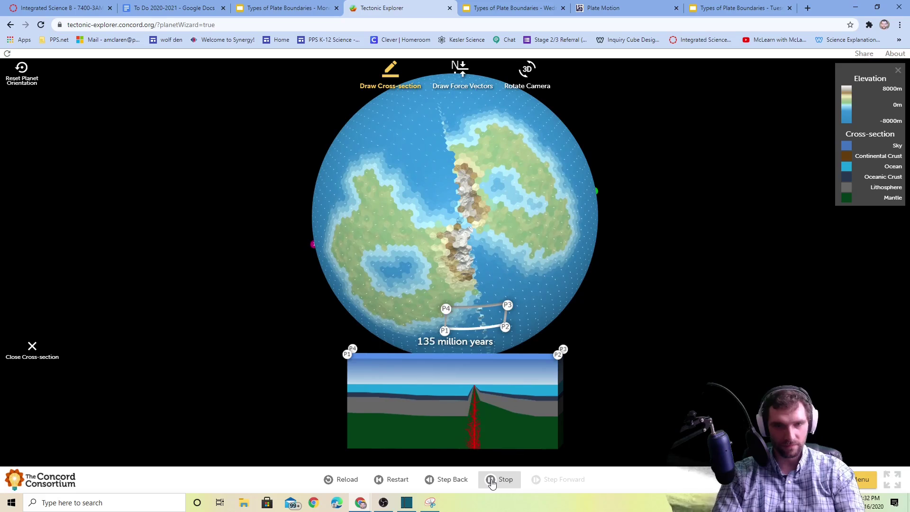
click(492, 480)
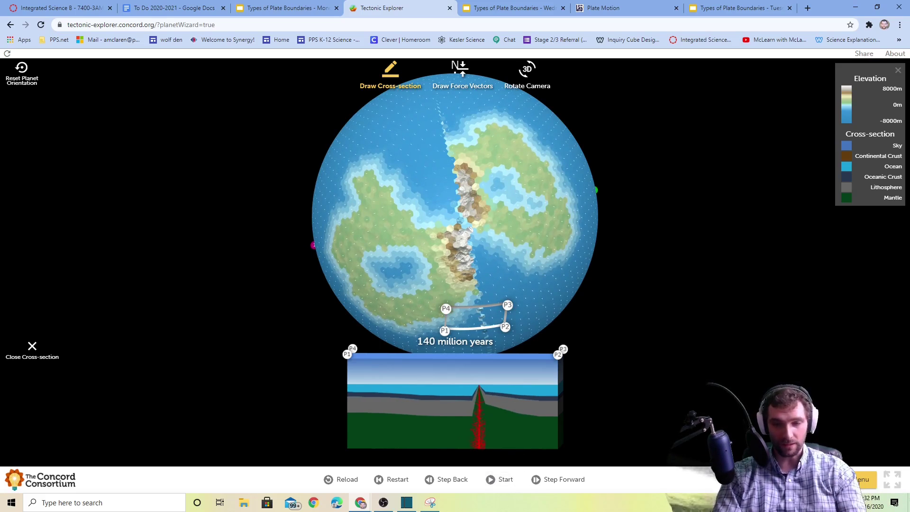
Step: Turn on the display of earthquakes and volcanic eruptions and resume the simulation
click(770, 165)
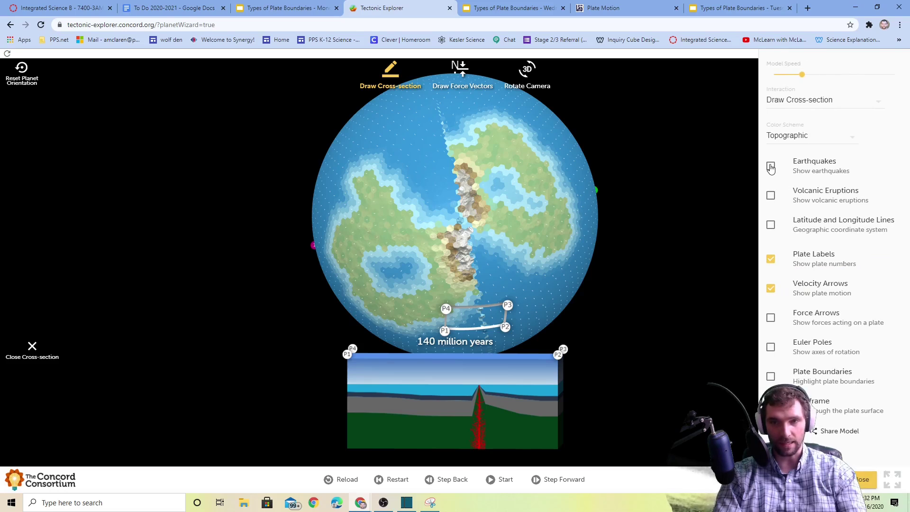
click(493, 479)
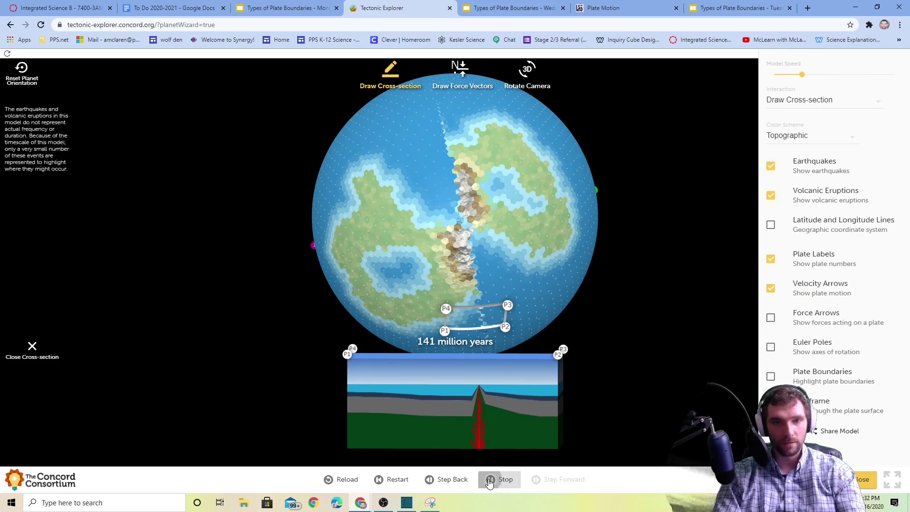
Step: Draw new cross-sections from the ocean across the northern mountain range while the simulation runs
click(507, 203)
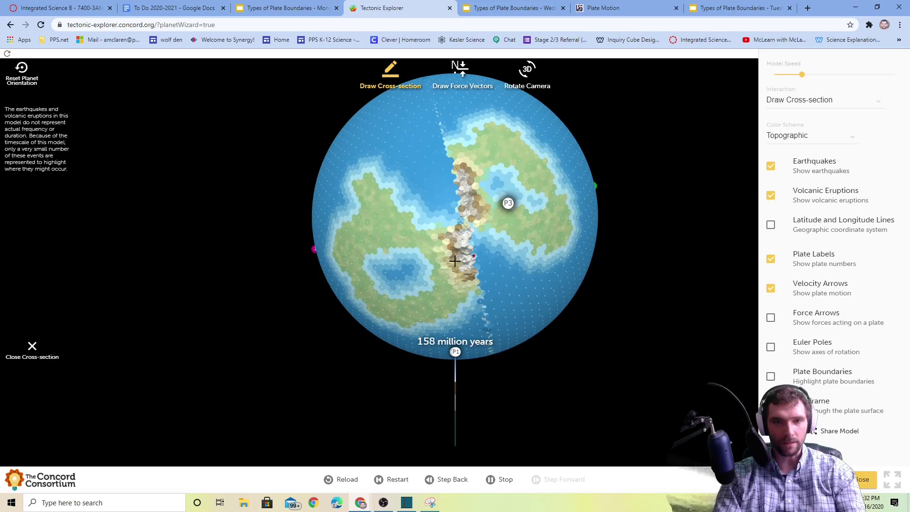
drag(428, 189, 481, 179)
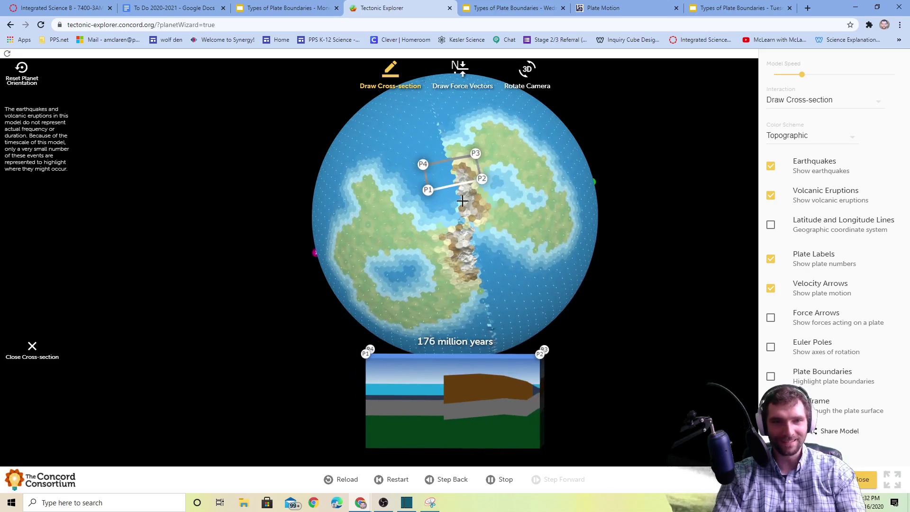
scroll(462, 201, up, 5)
mouse_move(406, 197)
mouse_down()
mouse_move(551, 197)
mouse_move(556, 146)
mouse_move(574, 151)
mouse_up()
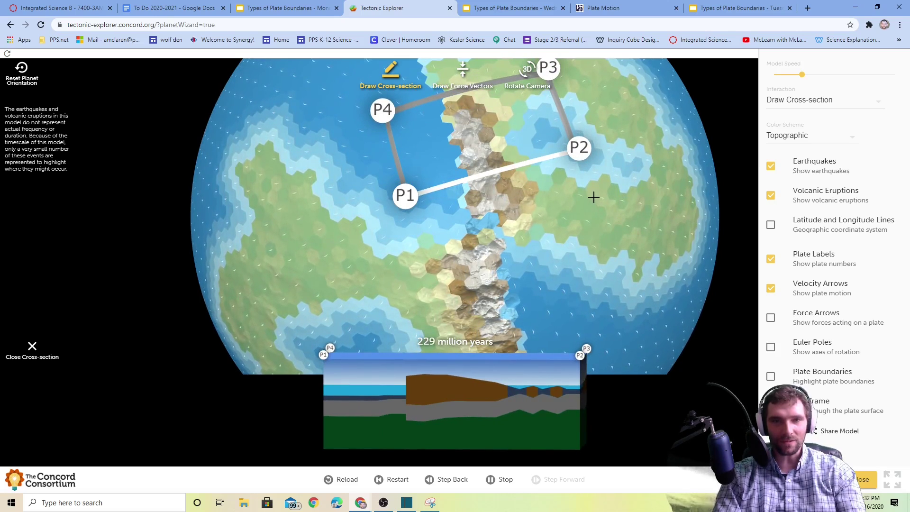
scroll(590, 203, down, 2)
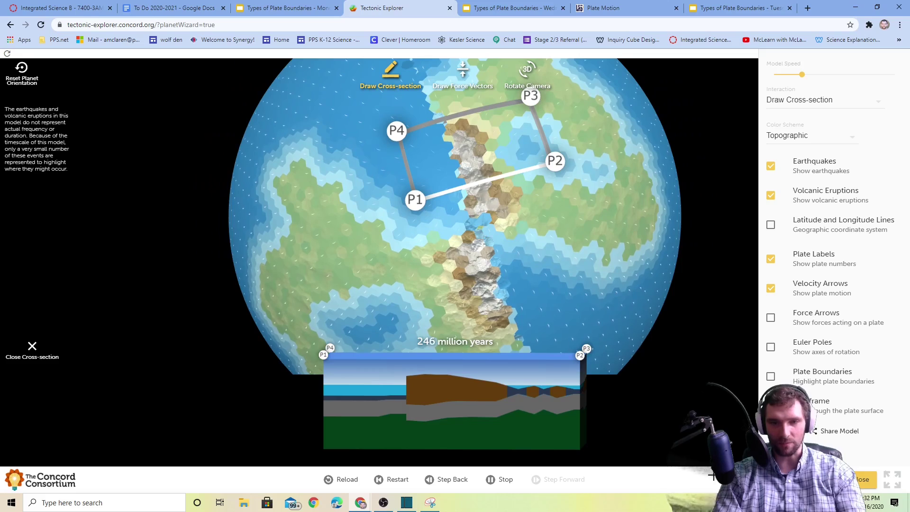
Step: Reload the model and build a new 2 Plates planet with a continent spanning the boundary and force vectors on the plates
click(341, 479)
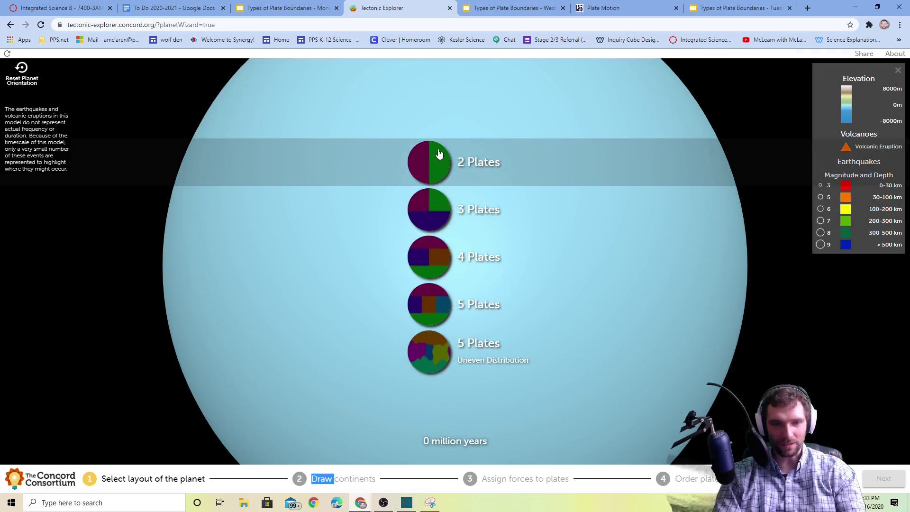
click(439, 154)
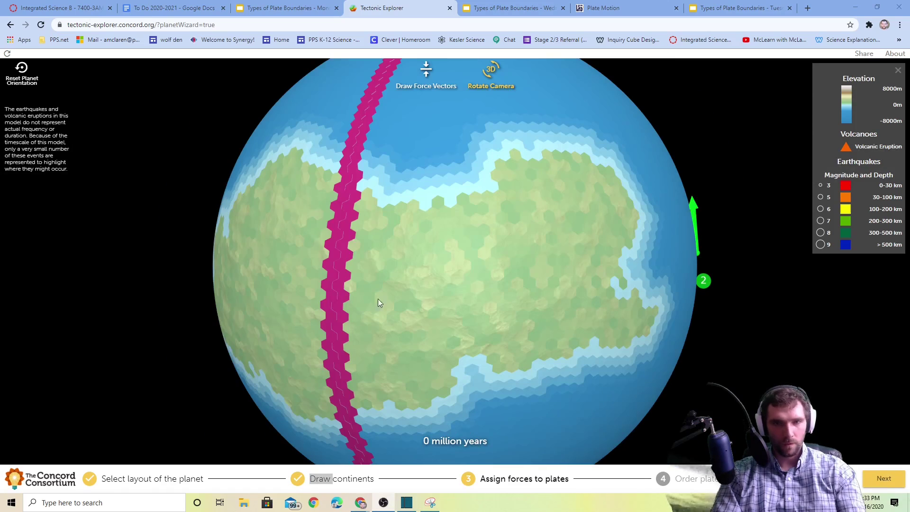
mouse_move(628, 280)
mouse_down()
mouse_move(518, 283)
mouse_move(761, 276)
mouse_move(511, 309)
mouse_move(437, 294)
mouse_move(394, 298)
mouse_up()
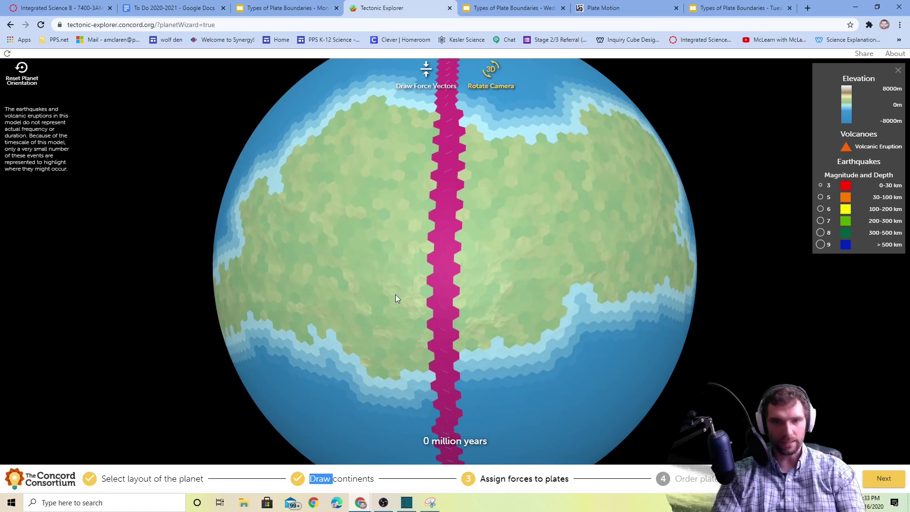
click(885, 482)
click(889, 480)
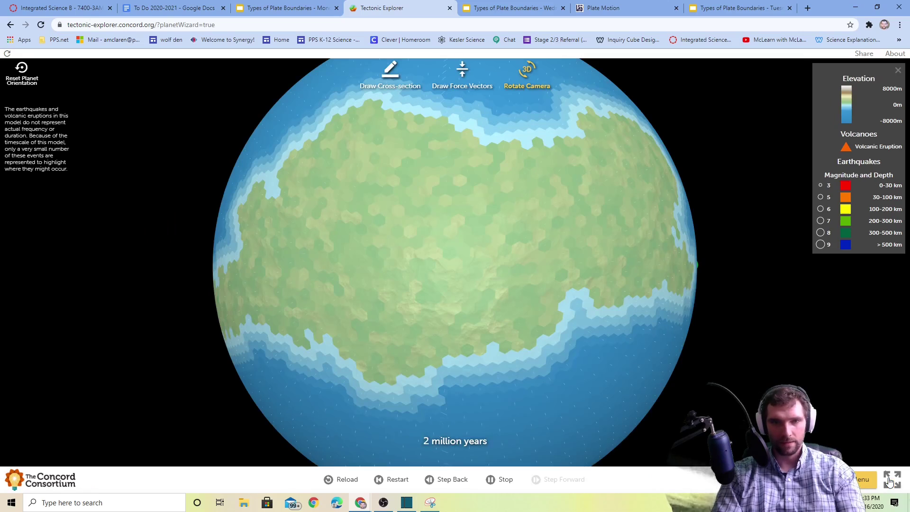
Step: Pause the simulation at 29 million years and highlight the plate boundaries
click(490, 482)
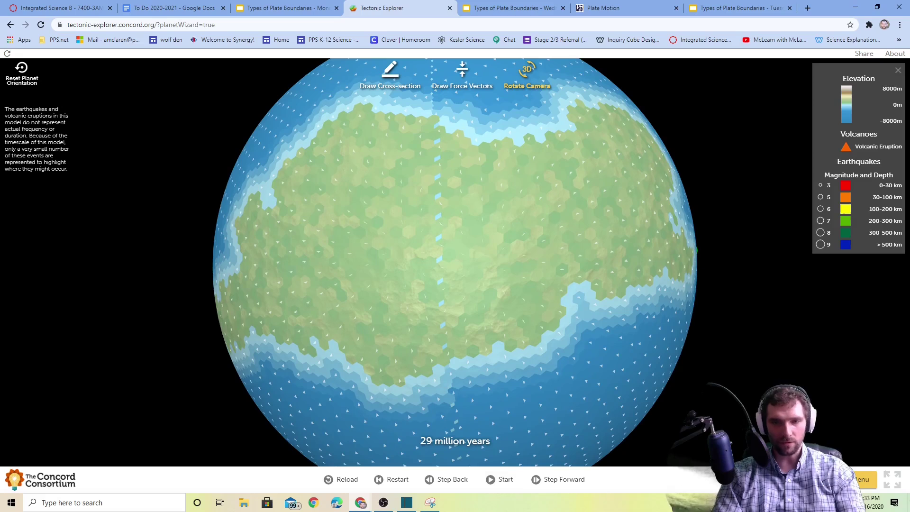
click(863, 479)
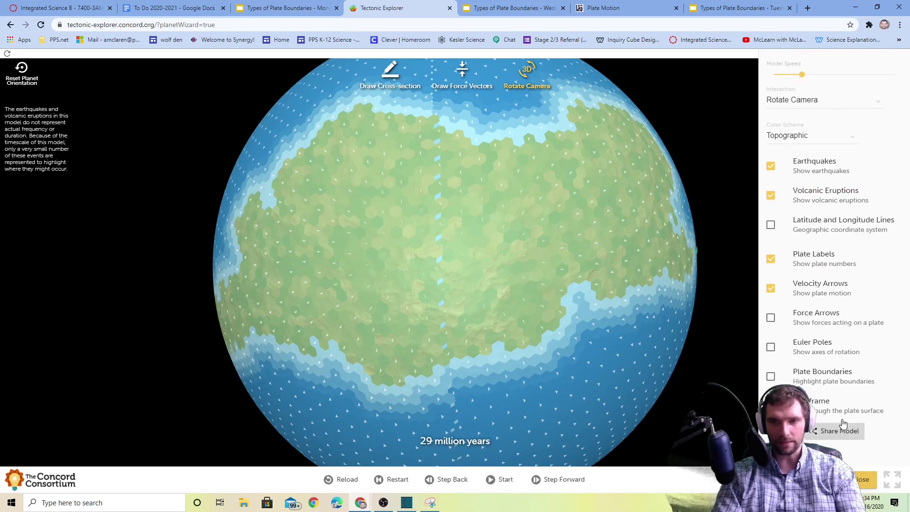
click(771, 377)
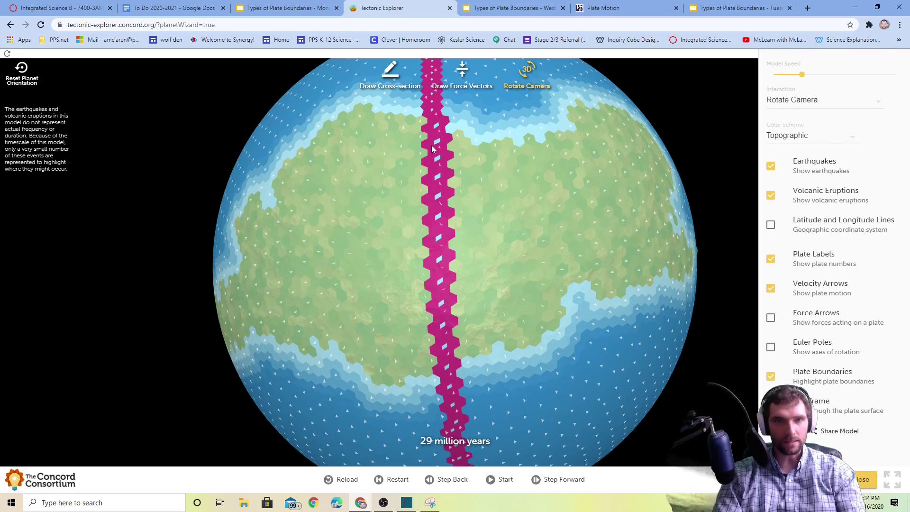
Step: Draw a cross-section across the boundary inside the continent and run the simulation to 94 million years
click(390, 76)
drag(392, 291, 492, 290)
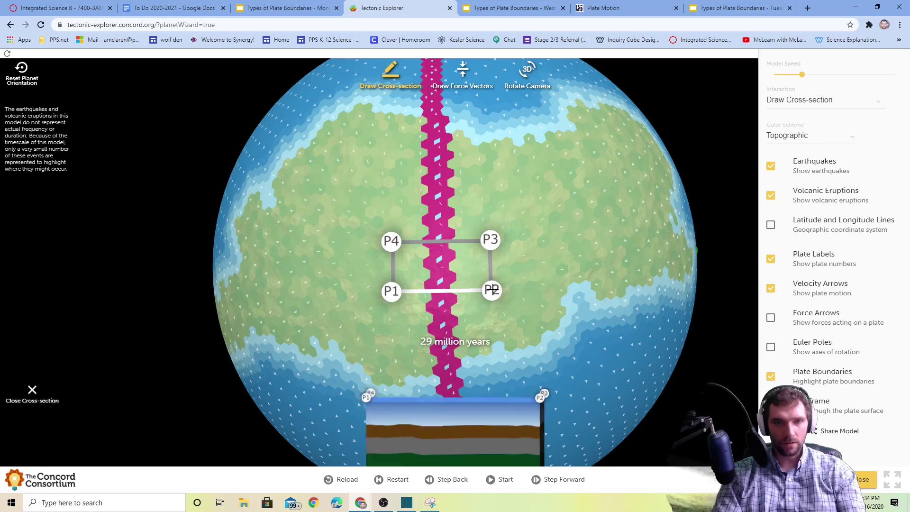
click(490, 480)
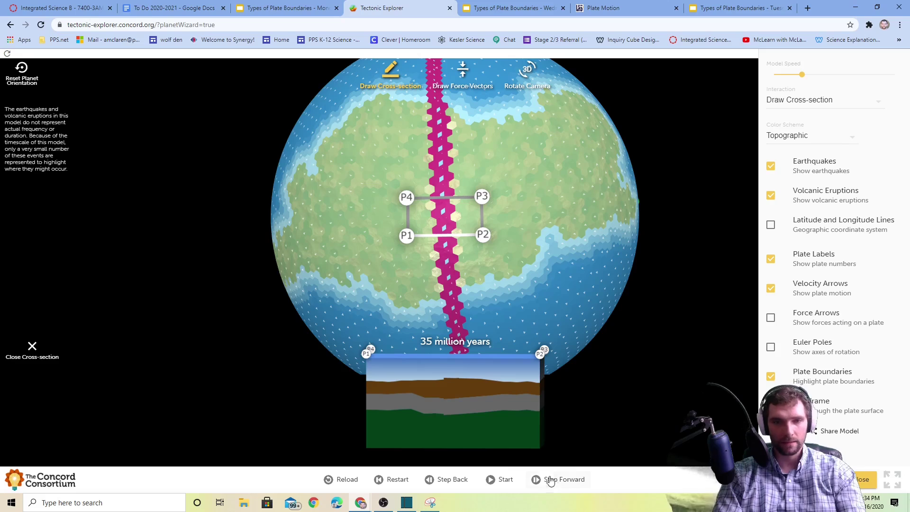
click(491, 479)
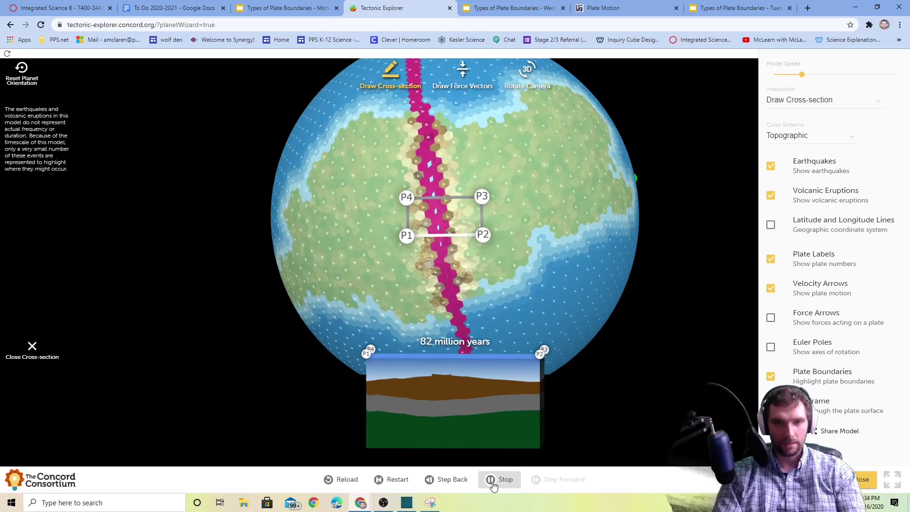
click(493, 482)
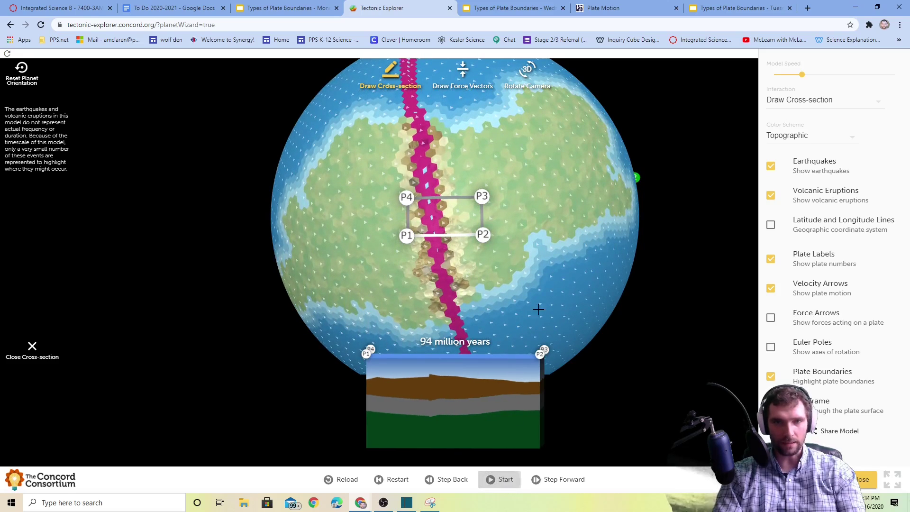
Step: Try a cross-section over the northern ocean, then replace it with a wider one across the boundary inside the continent
click(432, 142)
mouse_move(384, 95)
mouse_down()
mouse_move(450, 91)
mouse_move(532, 136)
mouse_move(516, 167)
mouse_move(522, 111)
mouse_up()
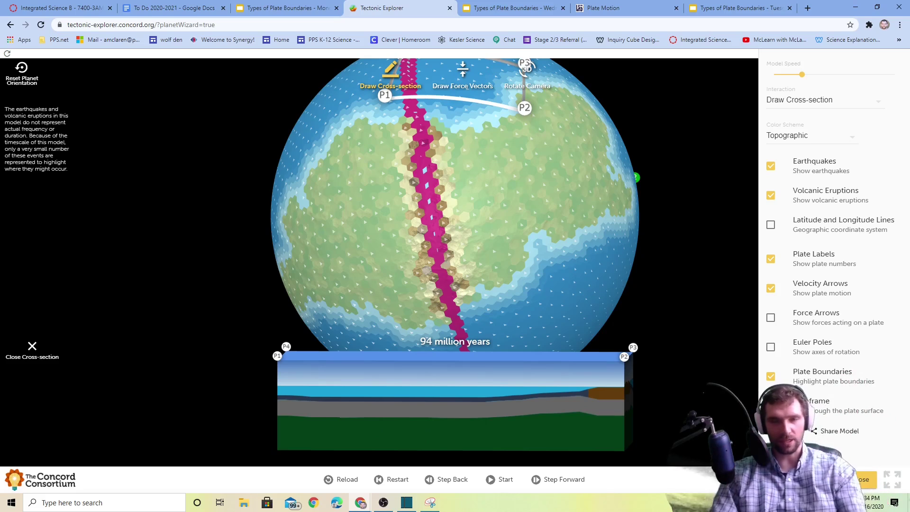
mouse_move(373, 199)
mouse_down()
mouse_move(512, 199)
mouse_move(493, 211)
mouse_up()
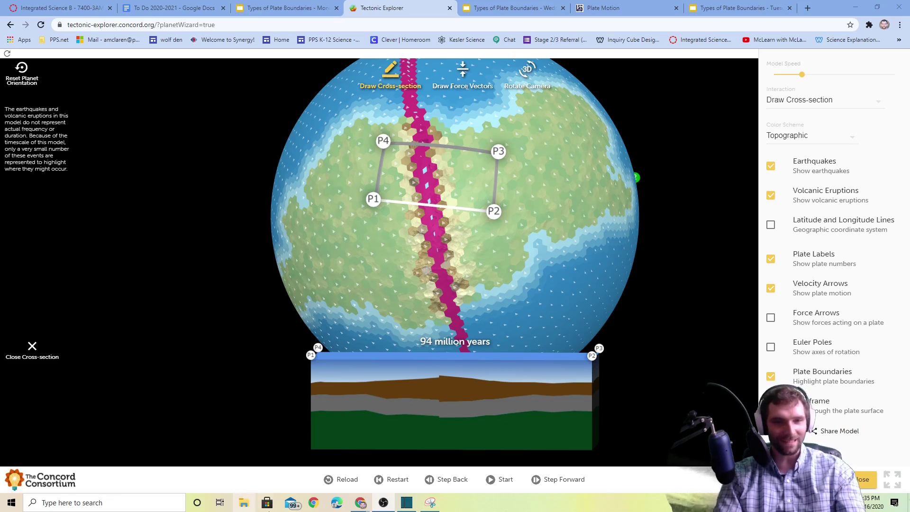
Step: Switch to Snipping Tool and capture a new snip of the planet together with its cross-section
click(437, 507)
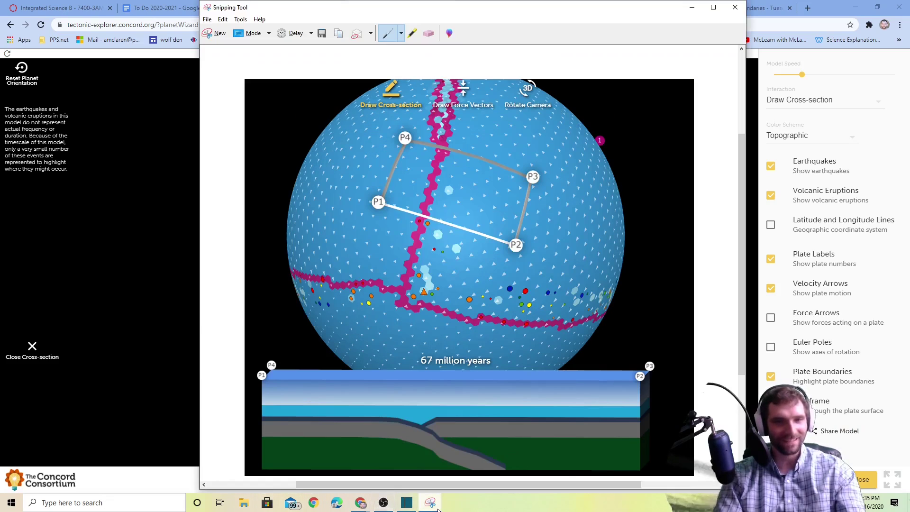
click(220, 34)
drag(232, 57, 648, 466)
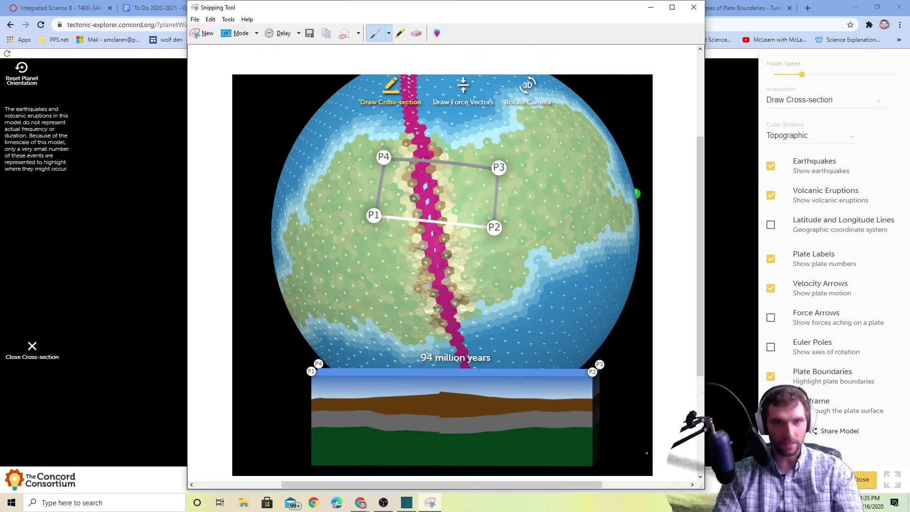
Step: Switch to the Google Slides deck, paste the captured snip on slide 4, and position it under the Transform Plate Boundary label
key(alt+Tab)
click(521, 7)
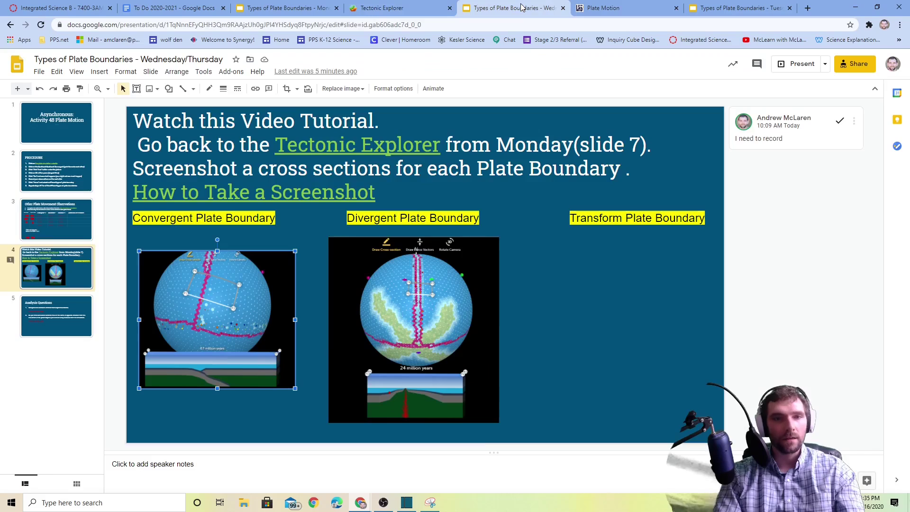
click(599, 262)
key(ctrl+v)
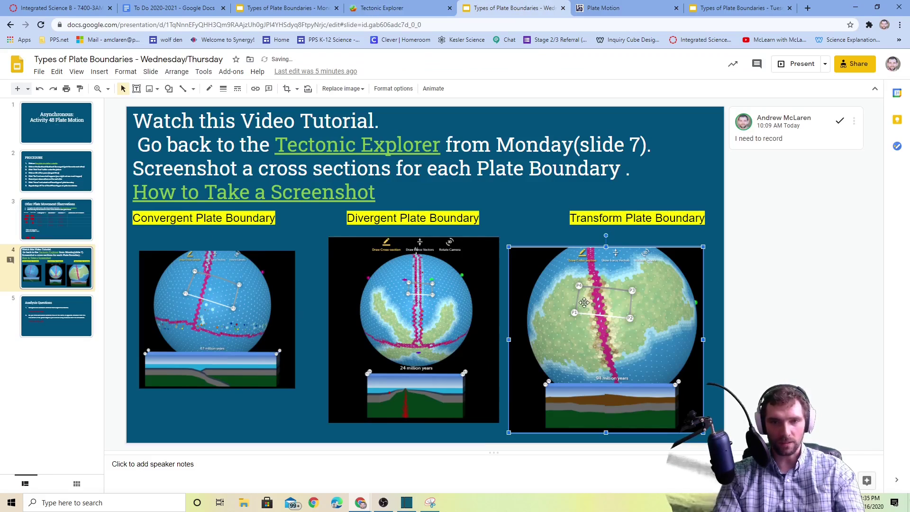
drag(584, 302, 599, 298)
Step: Play the transform boundary animation in the SEPUP Plate Motion Simulation, and return to the slide with the three cross-section screenshots
click(615, 7)
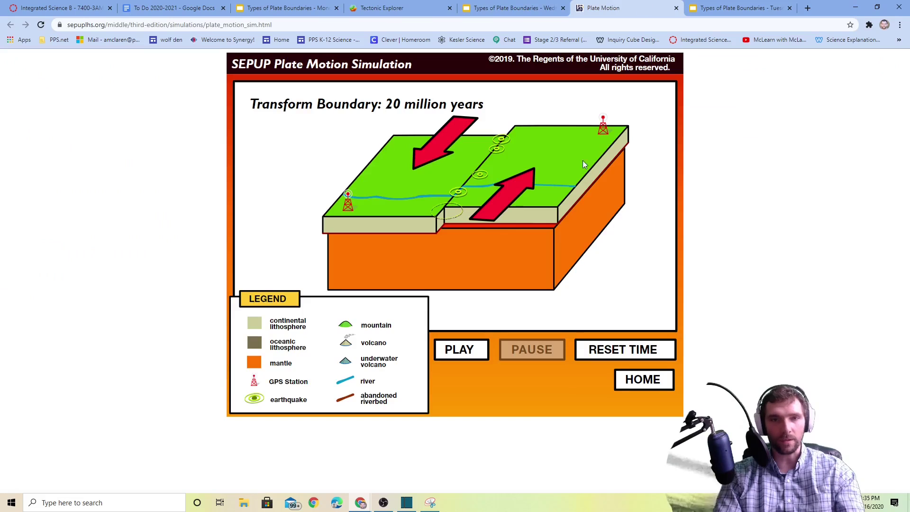
click(469, 359)
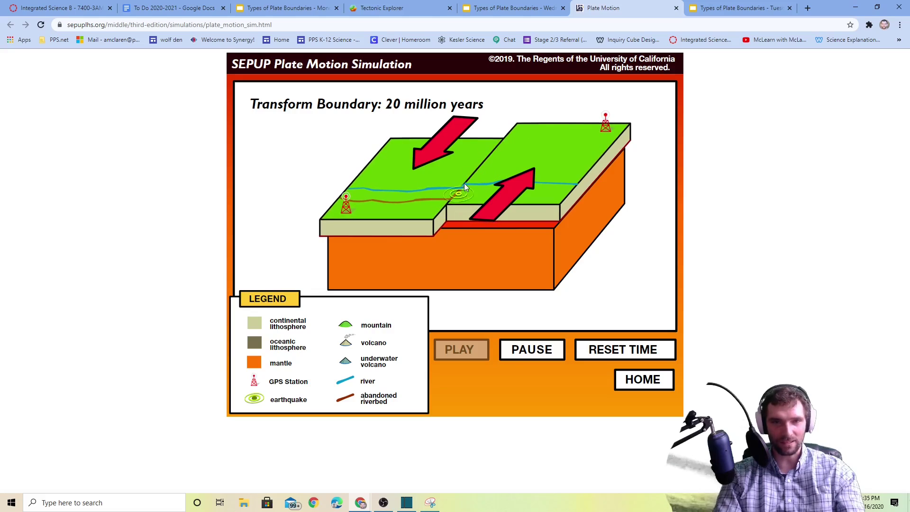
click(526, 8)
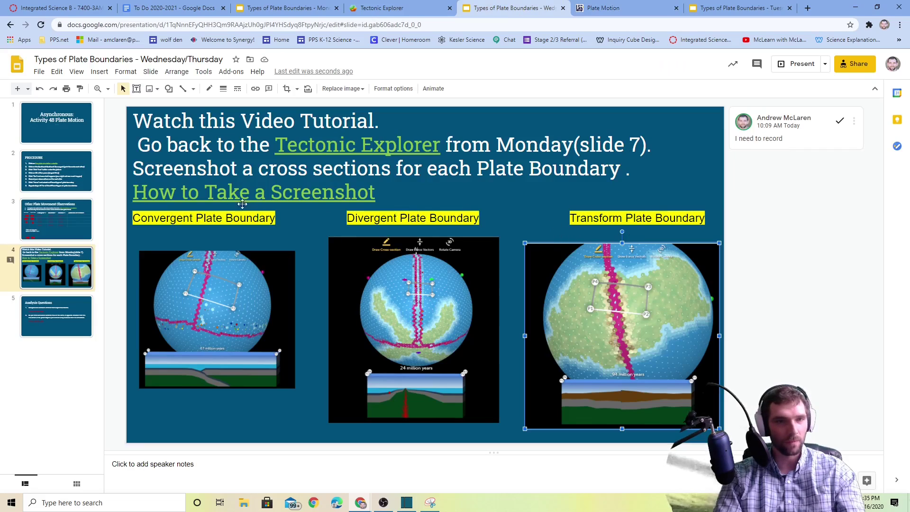
click(542, 223)
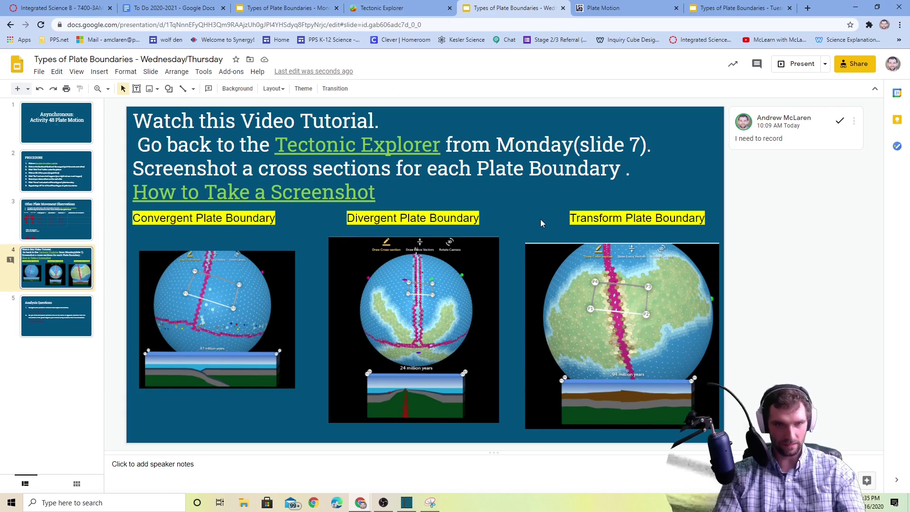